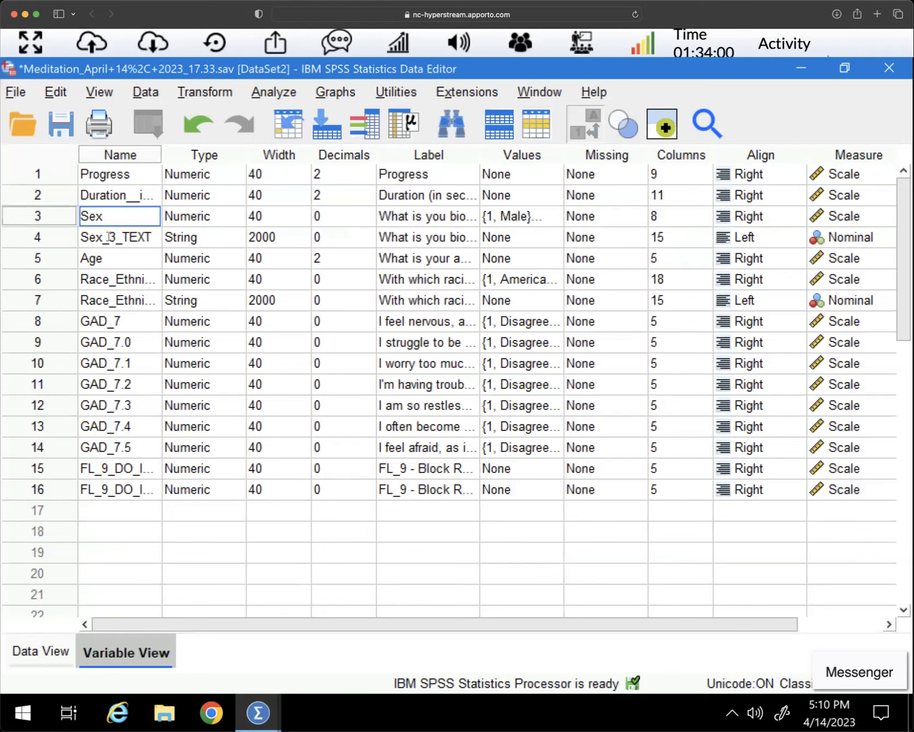
Inspect the Sex_3_TEXT variable's definition row and its column of responses in the data.
drag(108, 237, 152, 237)
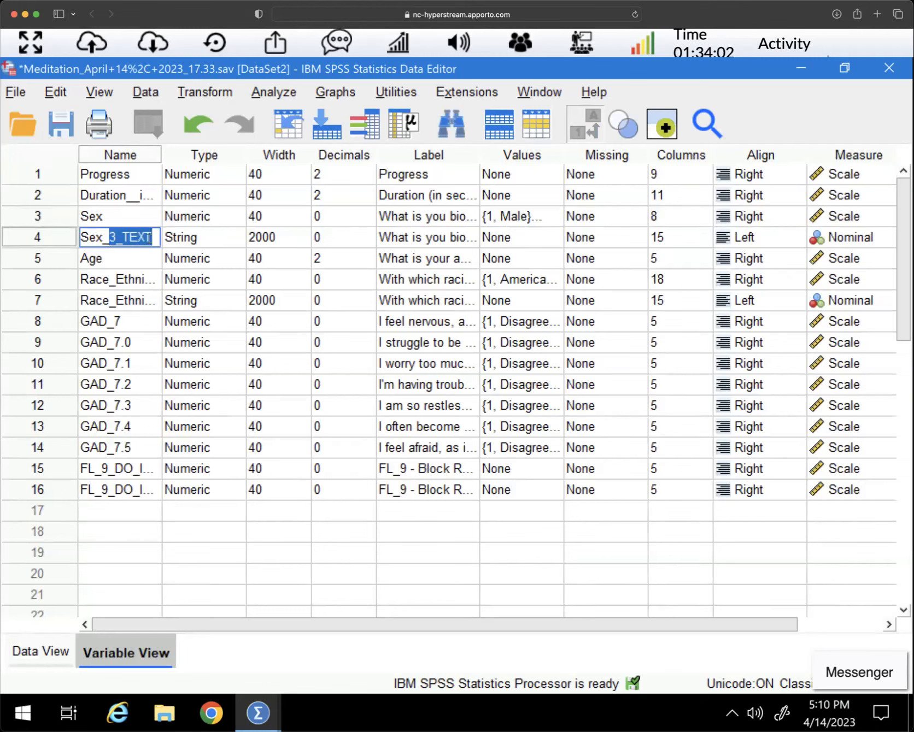
click(118, 221)
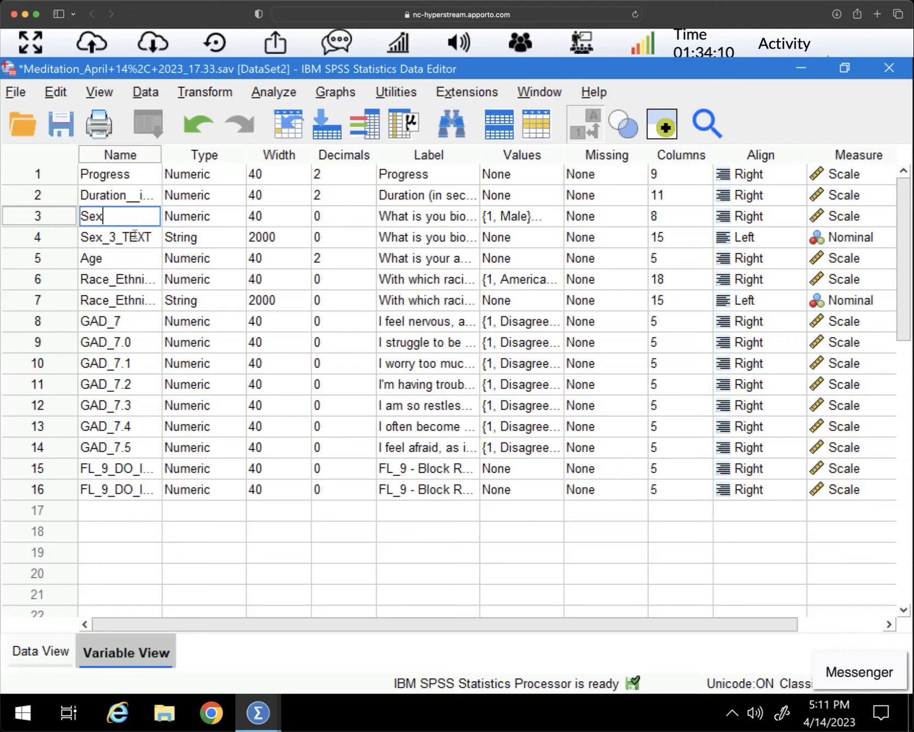
drag(151, 238, 122, 238)
click(65, 243)
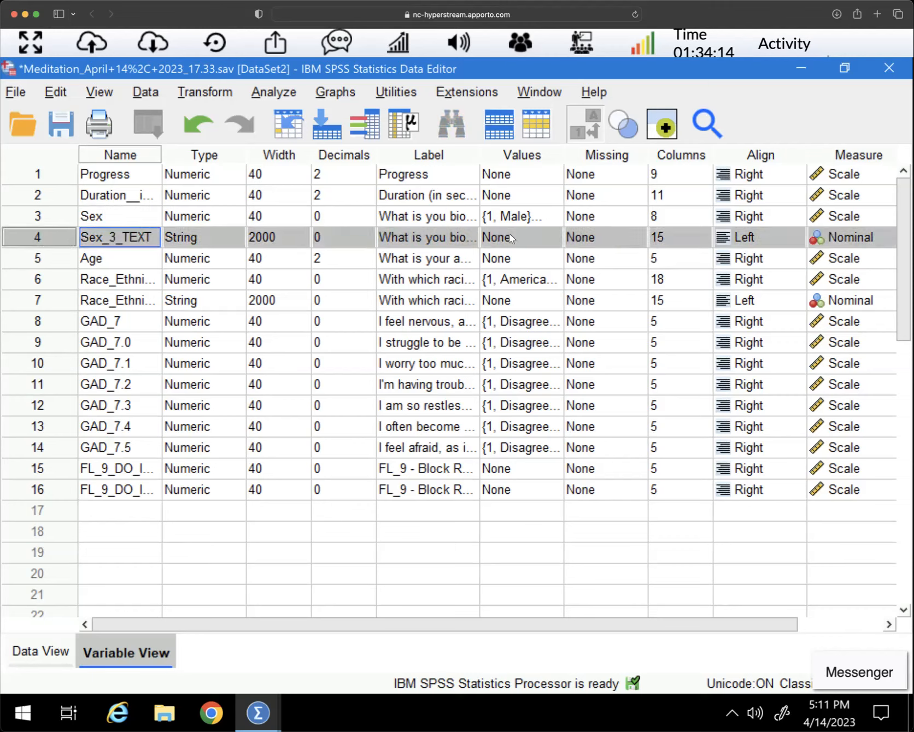
click(41, 651)
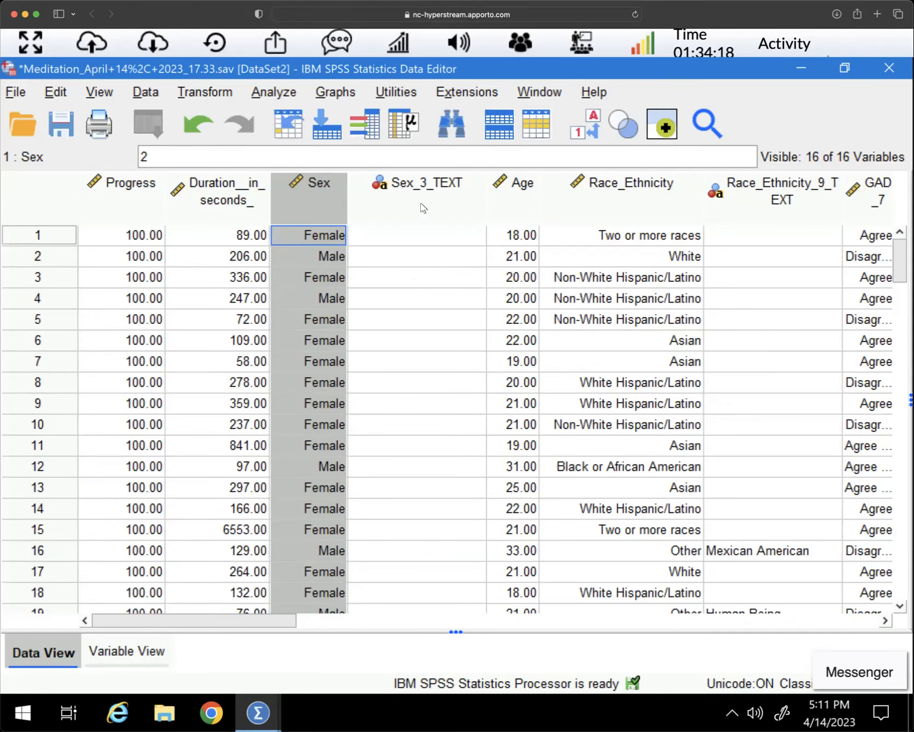
click(398, 204)
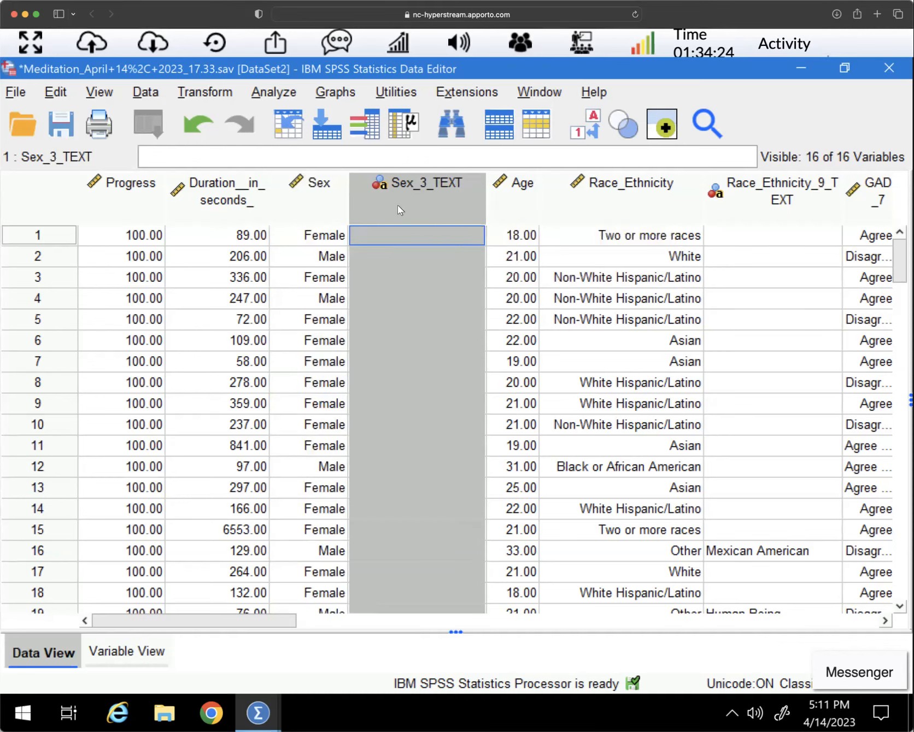
right_click(398, 209)
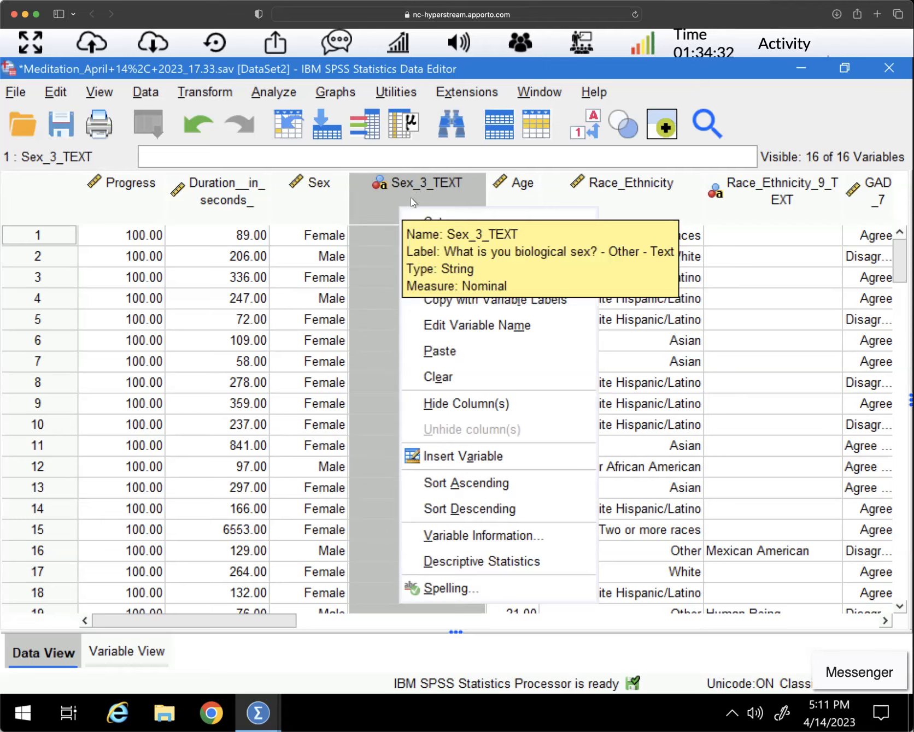
click(377, 210)
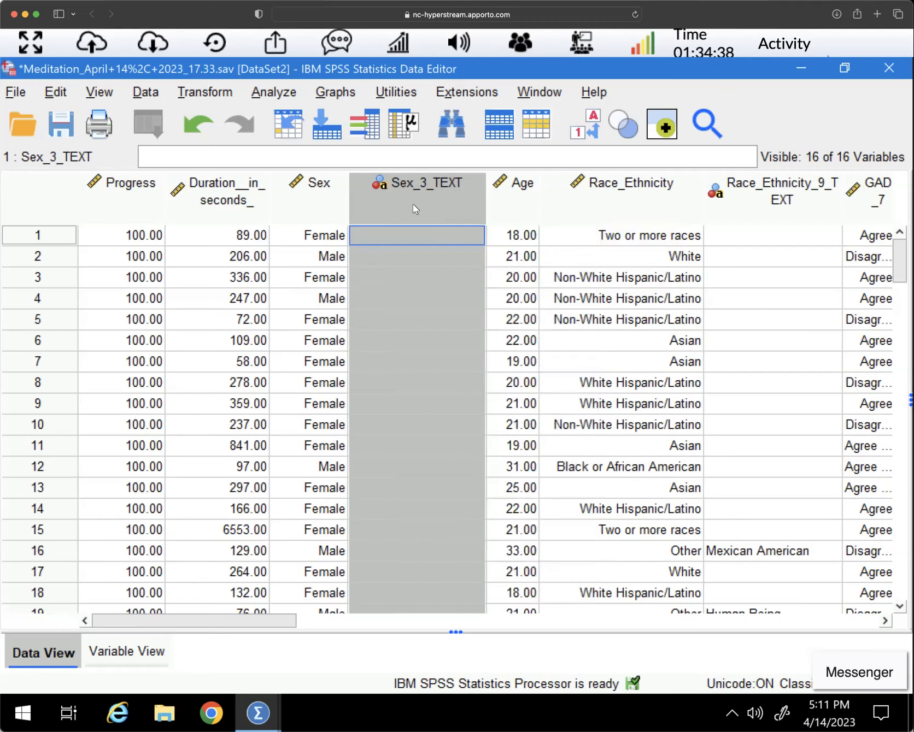
Run descriptive statistics on the Sex_3_TEXT variable and widen the output window to check its full frequency table.
click(130, 648)
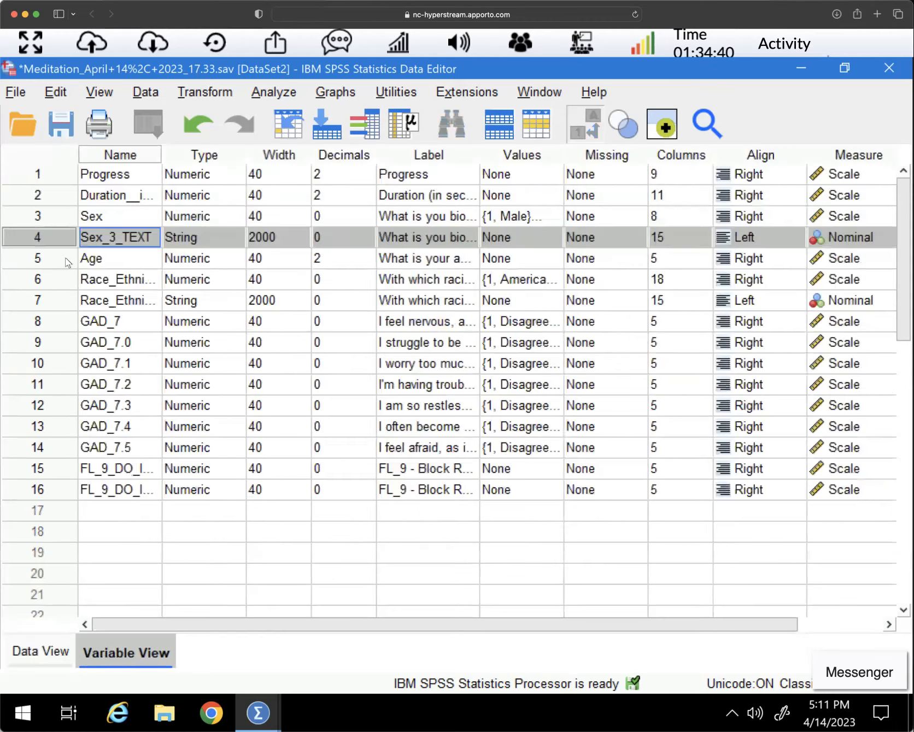
right_click(36, 236)
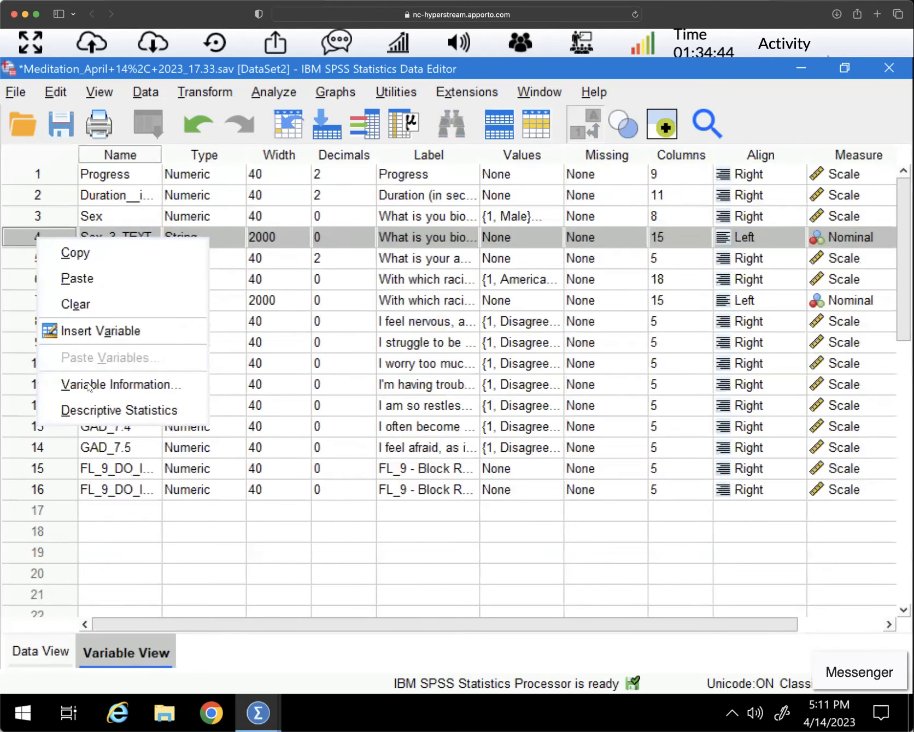
click(104, 410)
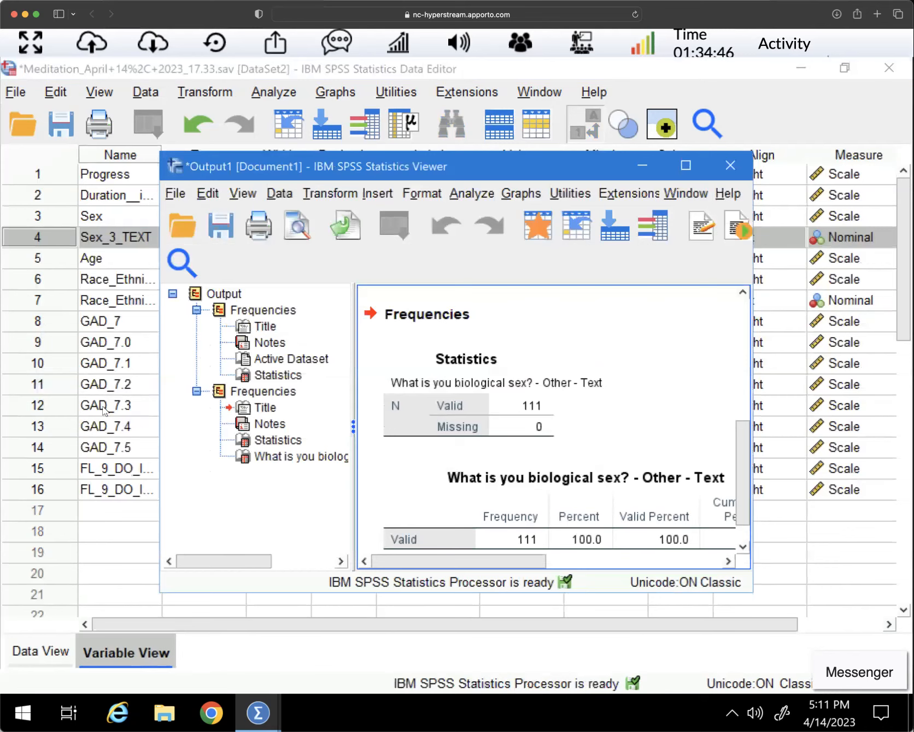
drag(747, 448, 849, 470)
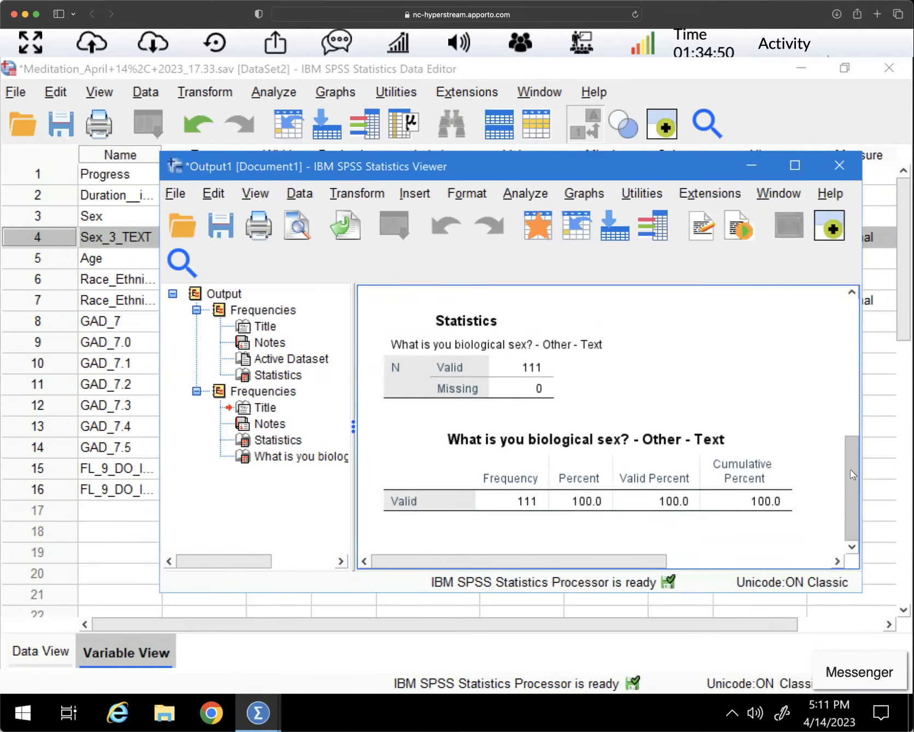
click(502, 380)
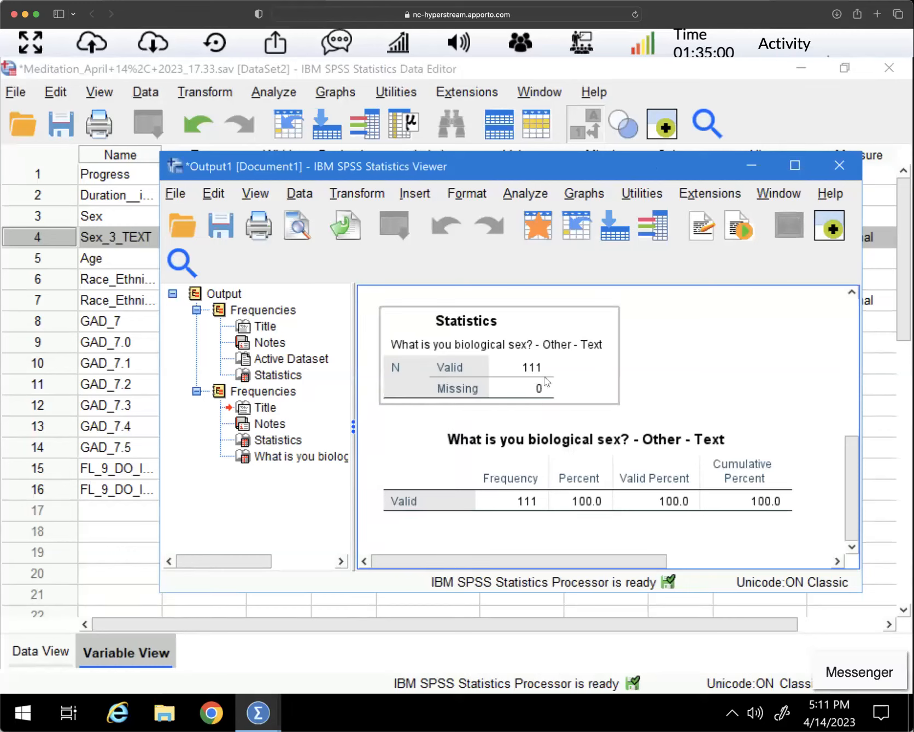
click(703, 75)
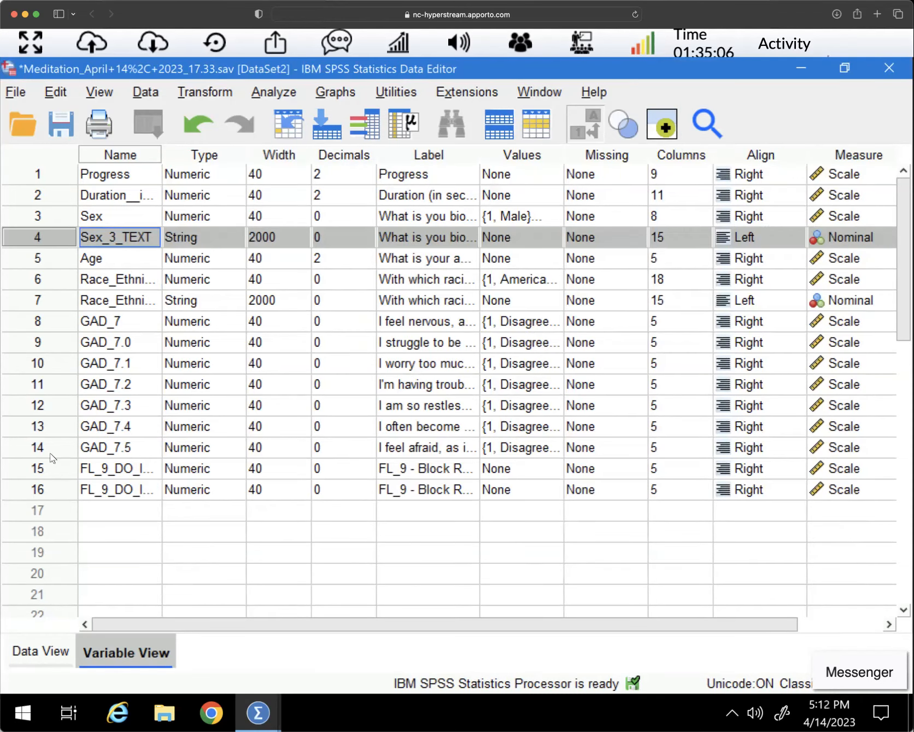
Sort the cases by Sex_3_TEXT, first in ascending and finally in descending order.
click(53, 655)
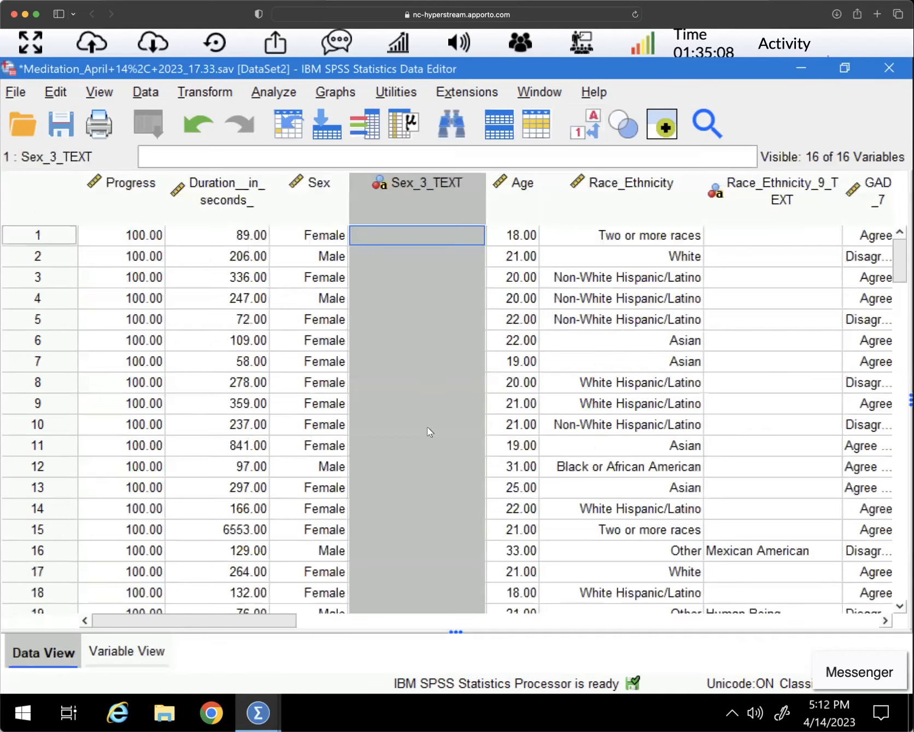
right_click(384, 204)
click(473, 483)
right_click(412, 208)
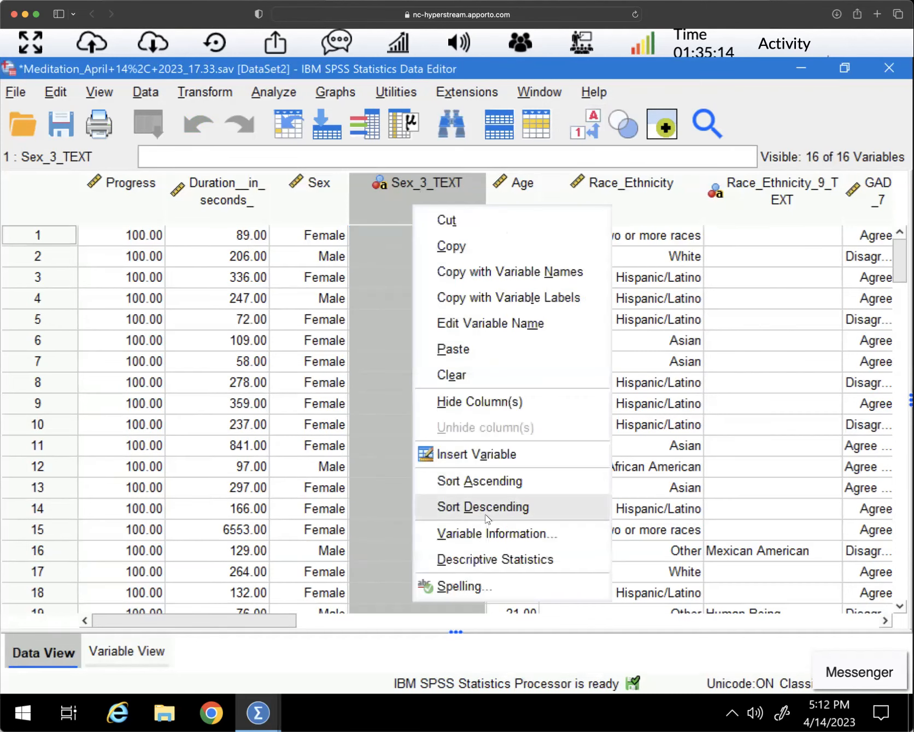
click(484, 510)
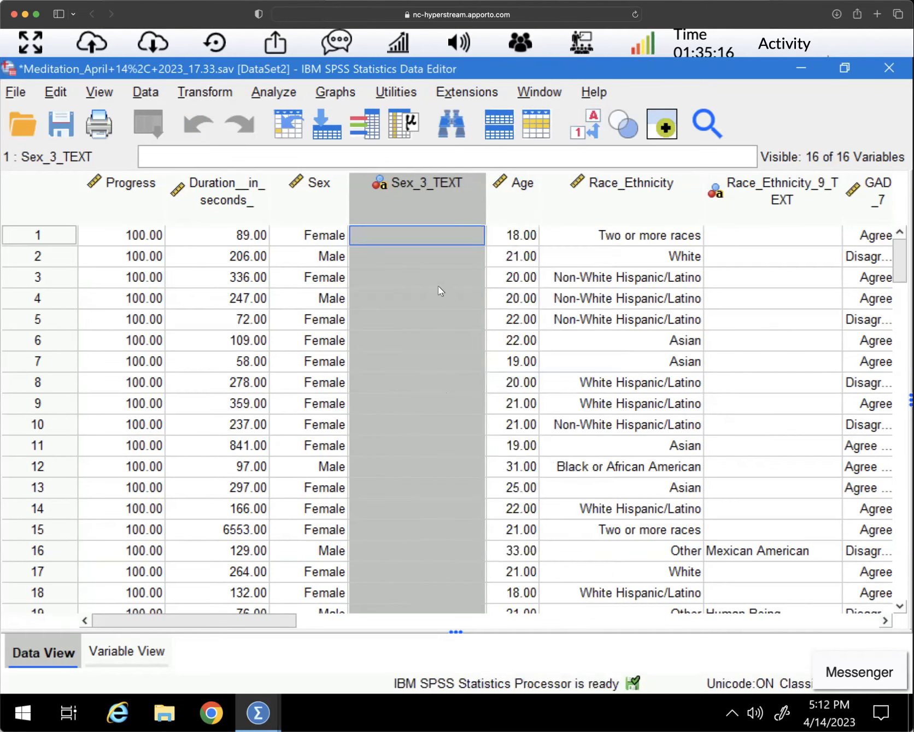
Save the meditation dataset.
right_click(422, 205)
click(413, 204)
click(55, 126)
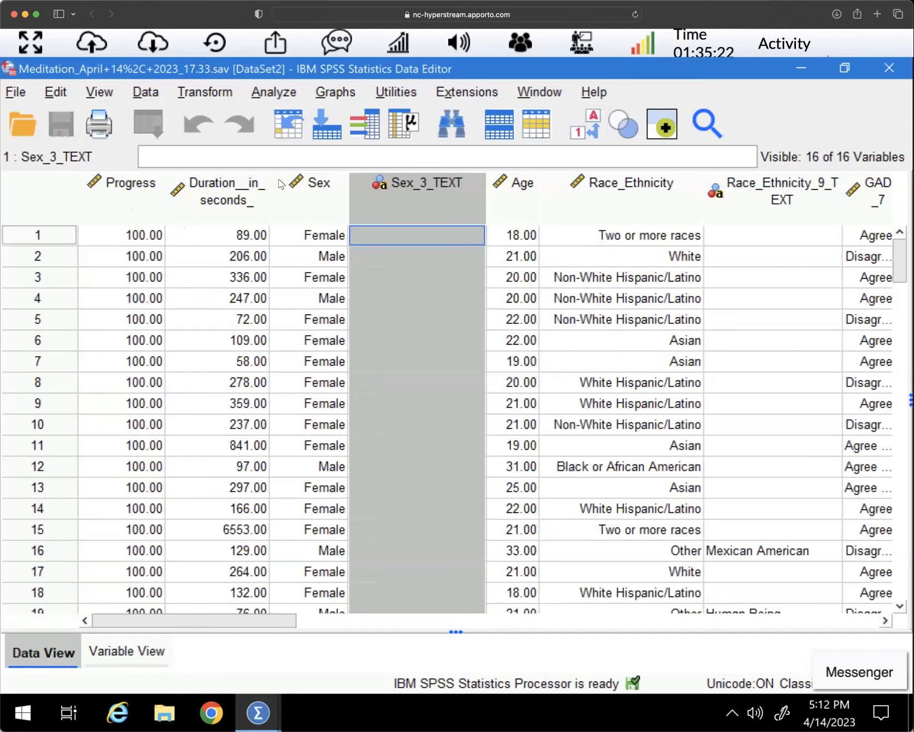
Remove the Sex_3_TEXT variable from the dataset by clearing its column.
mouse_move(414, 200)
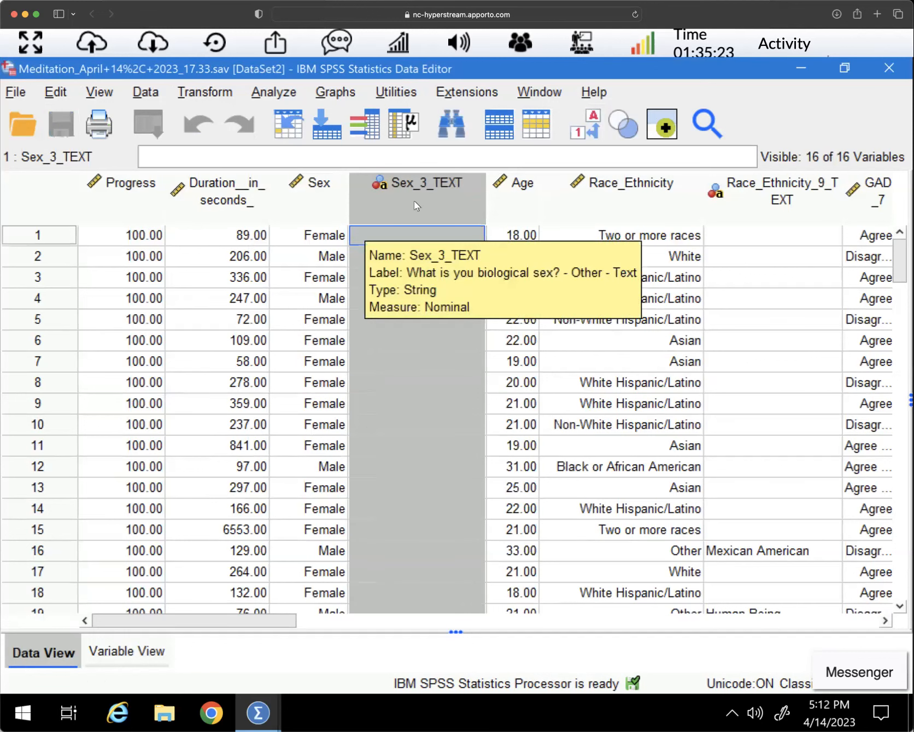
right_click(415, 201)
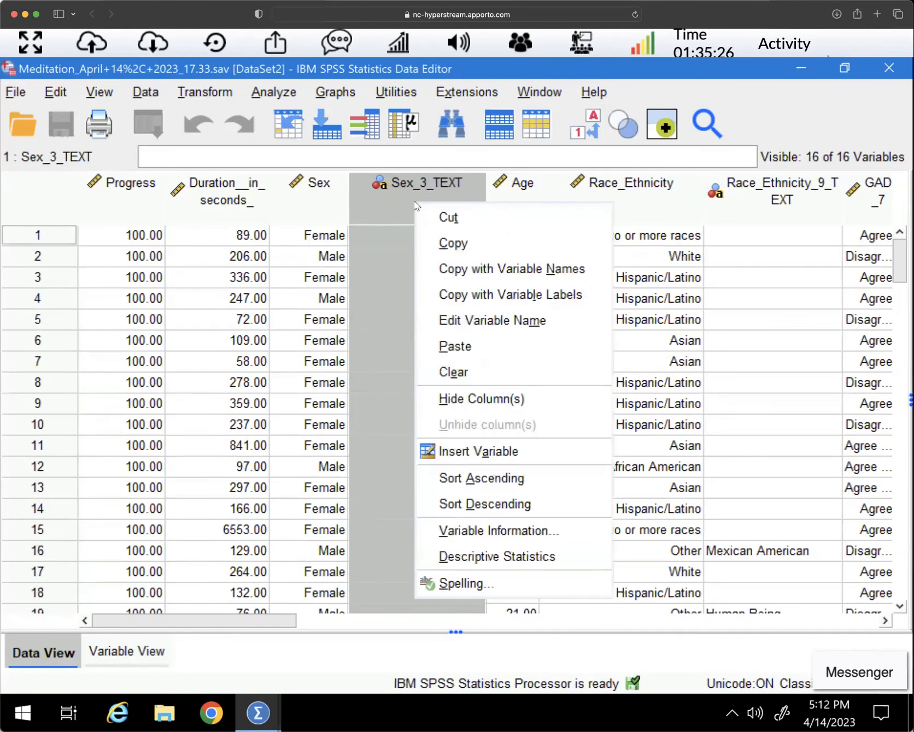
click(455, 372)
Widen the Race_Ethnicity_9_TEXT column so its full name fits on one line beside Race_Ethnicity.
click(374, 199)
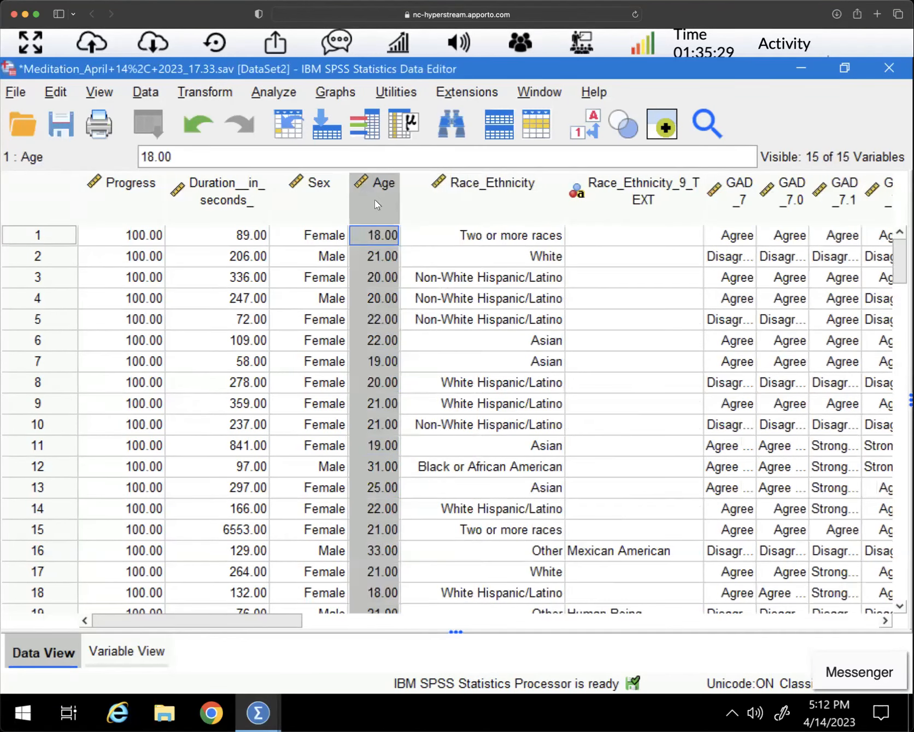
click(501, 190)
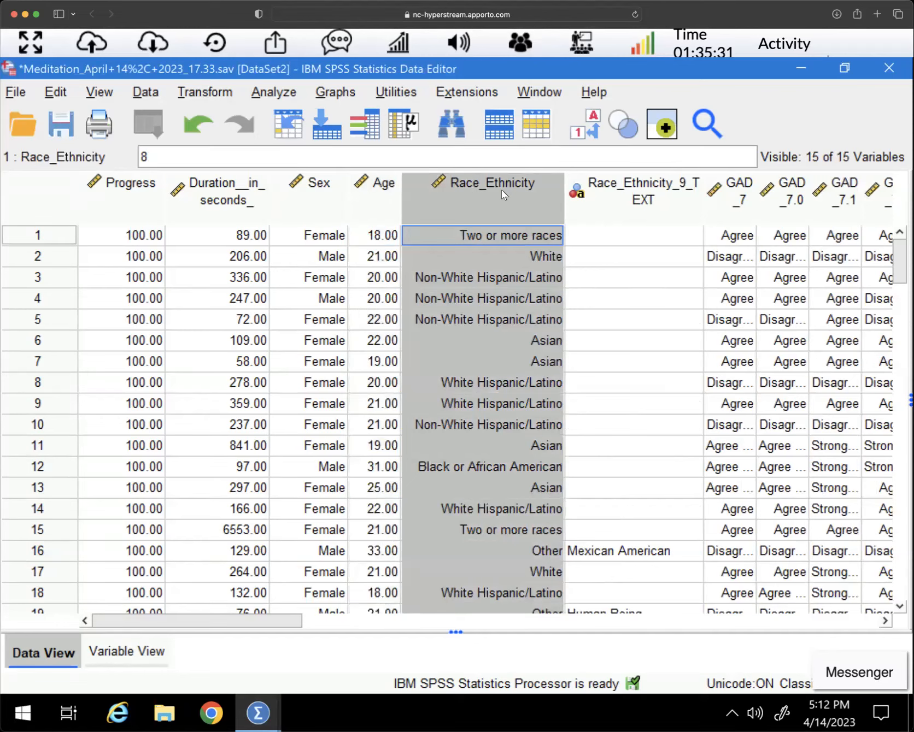
mouse_move(501, 190)
click(642, 199)
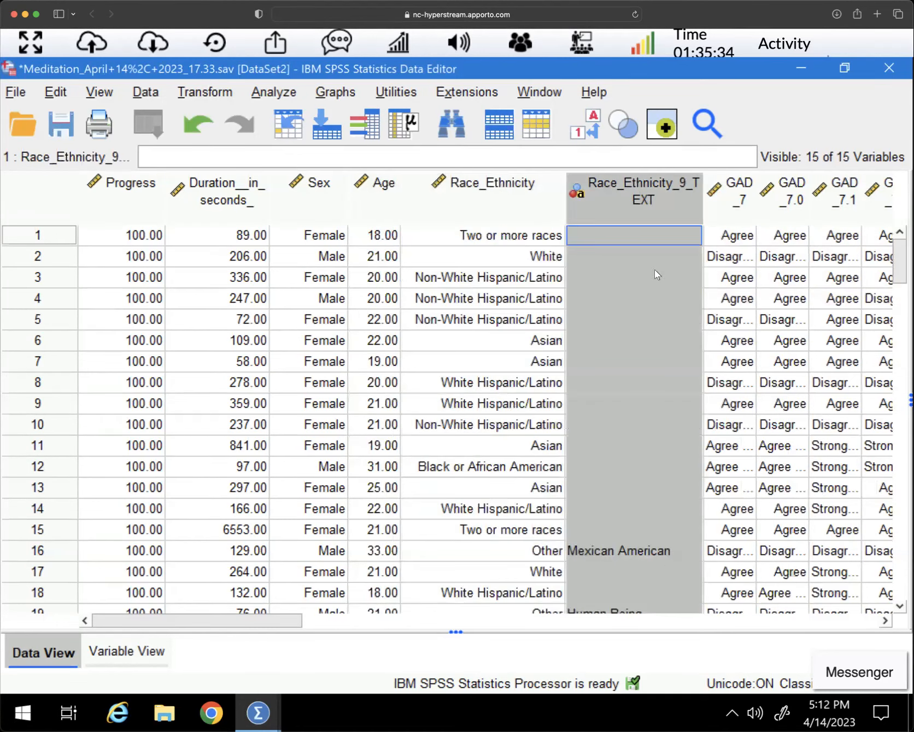
drag(698, 201, 745, 201)
drag(274, 623, 313, 623)
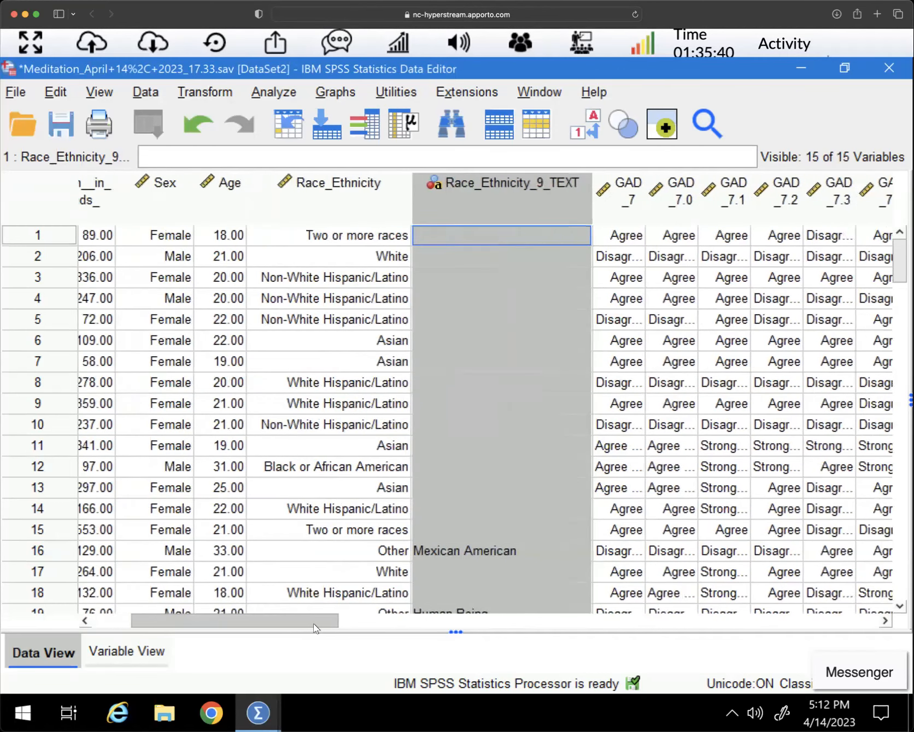
Look through the written-in responses in Race_Ethnicity_9_TEXT from row 16 down to the last case.
click(529, 549)
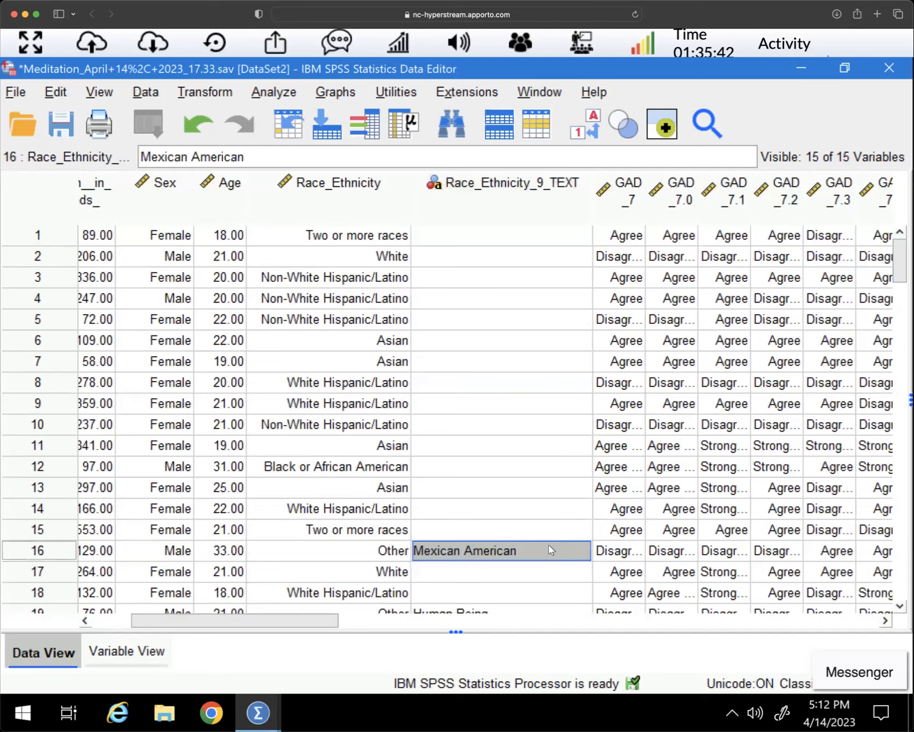
scroll(530, 344, down, 1)
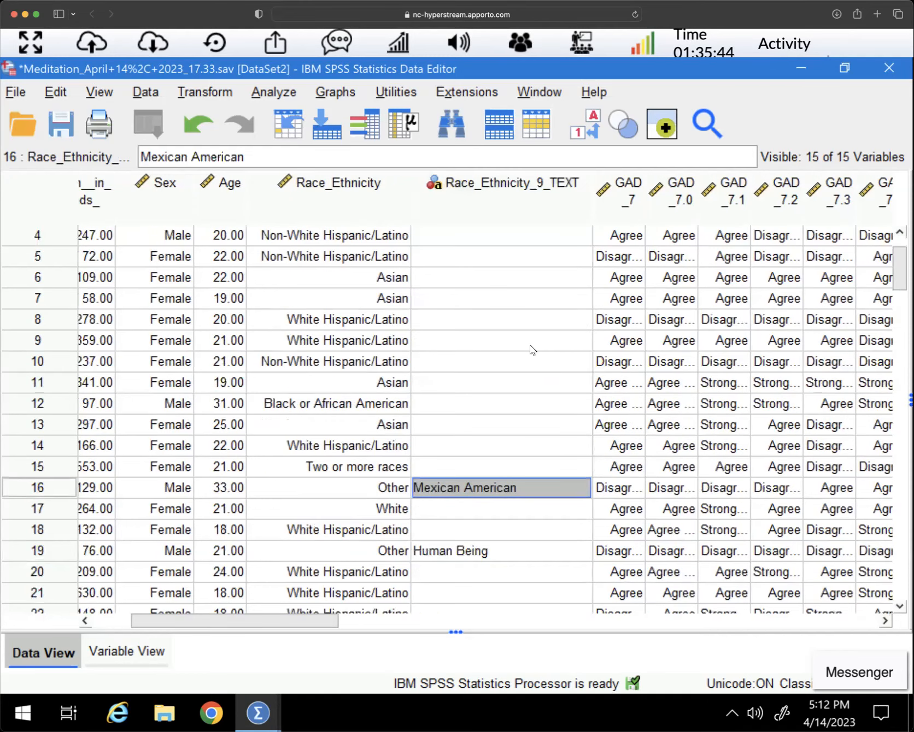
click(522, 548)
scroll(522, 538, down, 4)
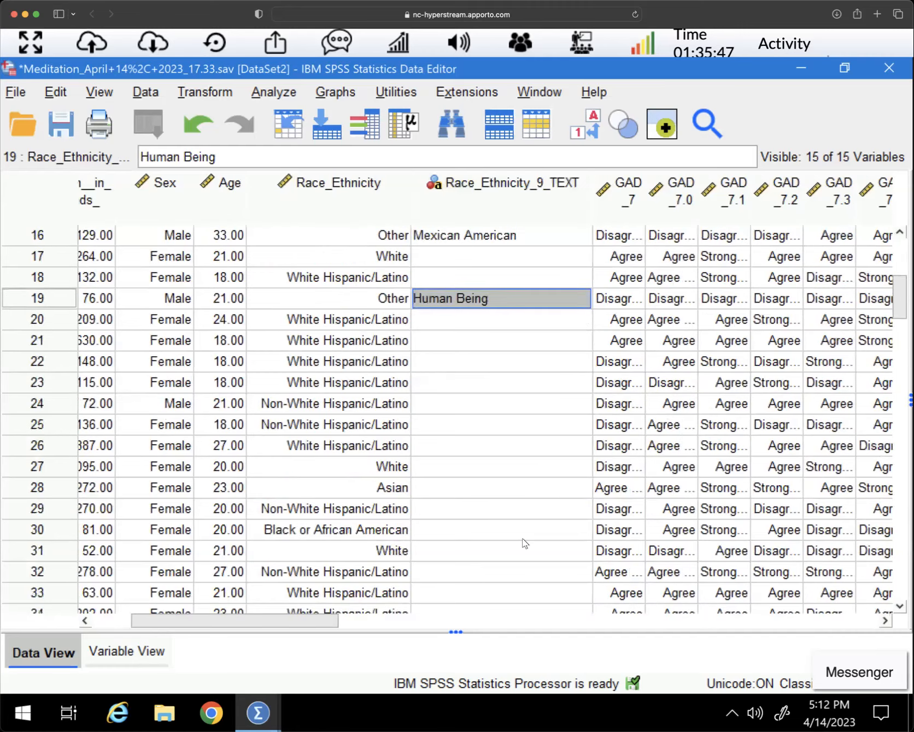
scroll(522, 538, down, 5)
scroll(521, 543, down, 7)
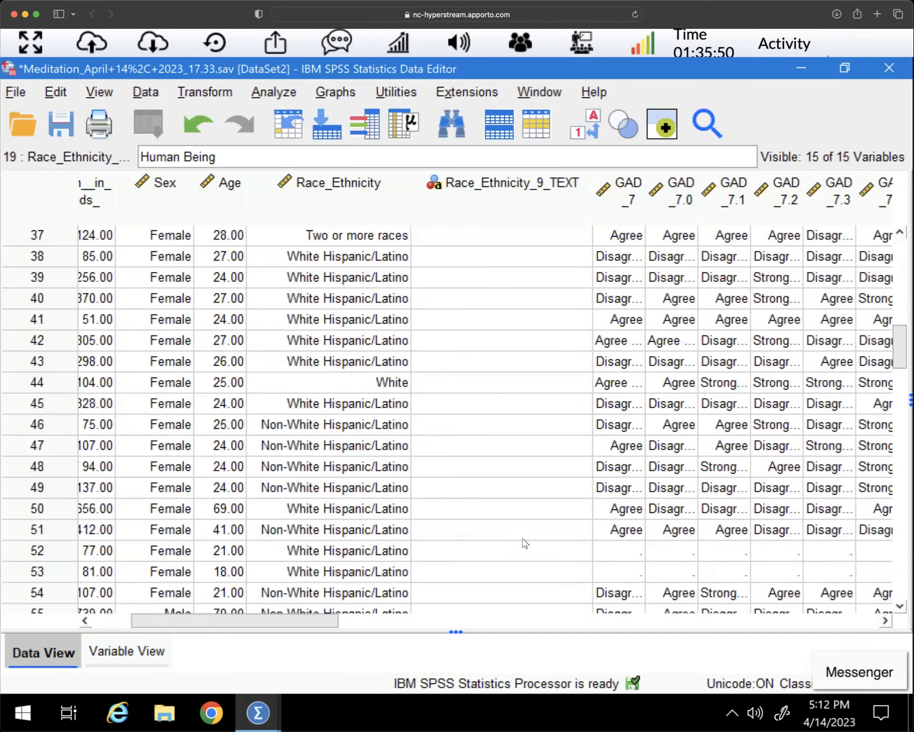
scroll(522, 538, down, 2)
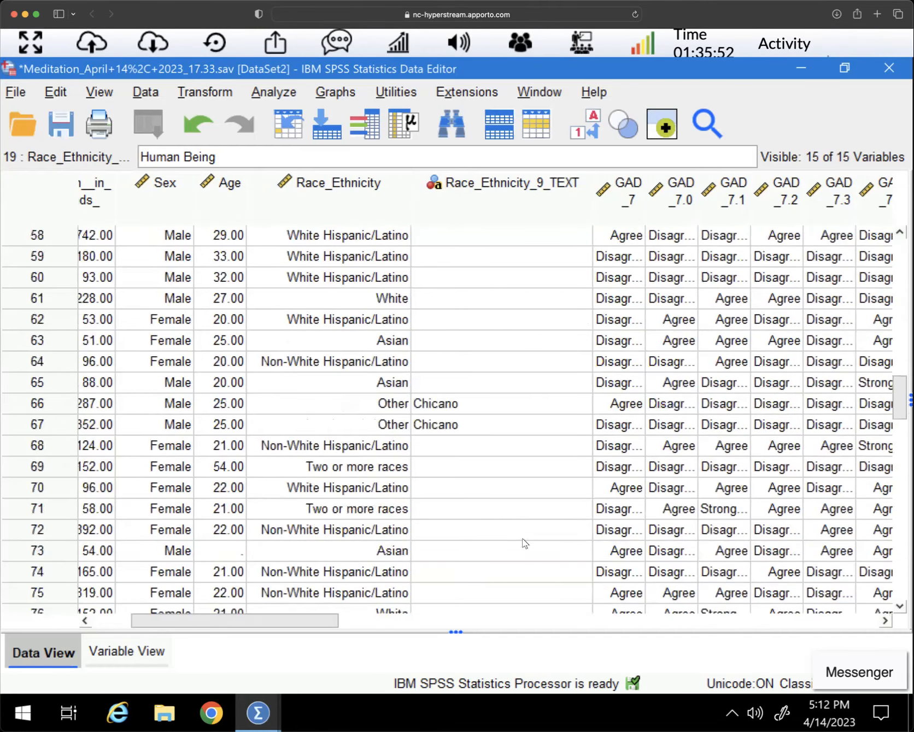
drag(455, 410, 455, 426)
scroll(494, 451, down, 5)
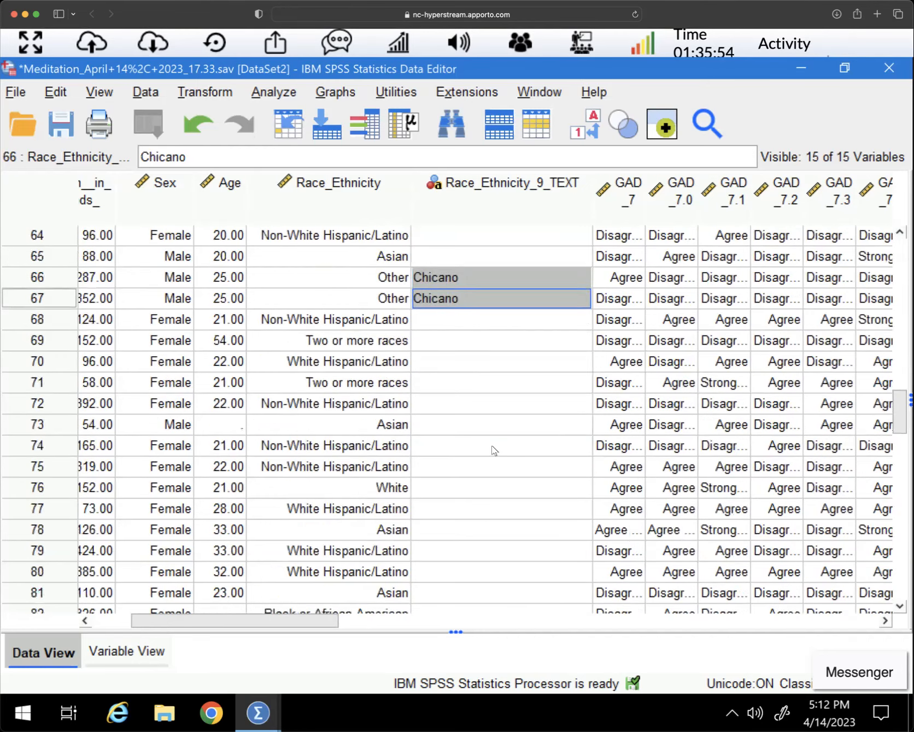
scroll(481, 416, down, 2)
click(478, 409)
scroll(498, 505, down, 2)
scroll(500, 502, down, 5)
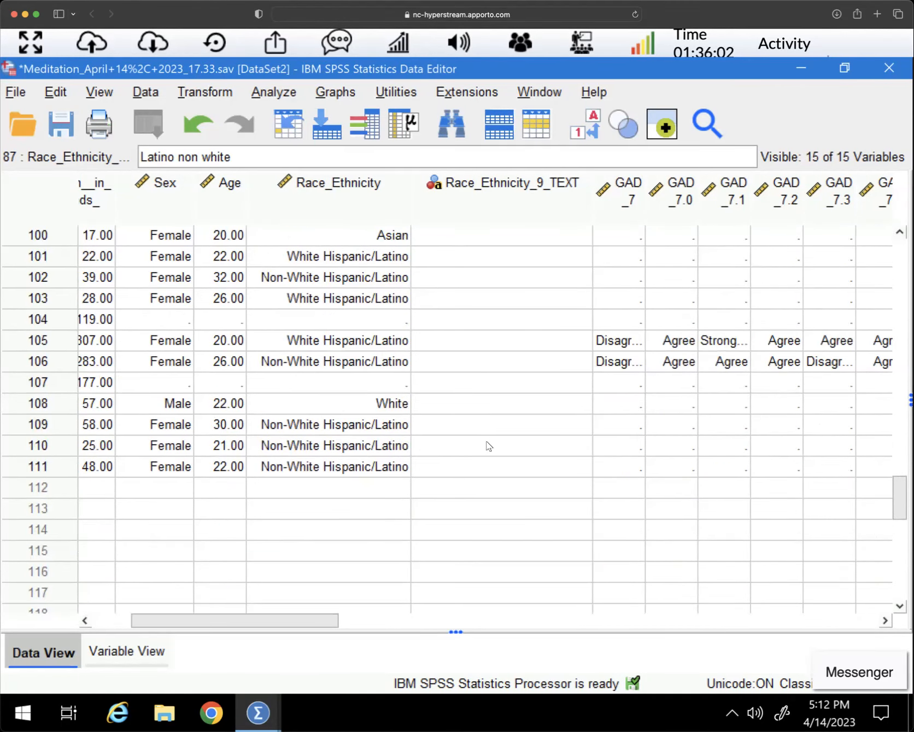
Go back through the cases and compare the written-in responses in rows 16 and 19 with their Race_Ethnicity values.
scroll(486, 444, up, 4)
scroll(486, 441, up, 3)
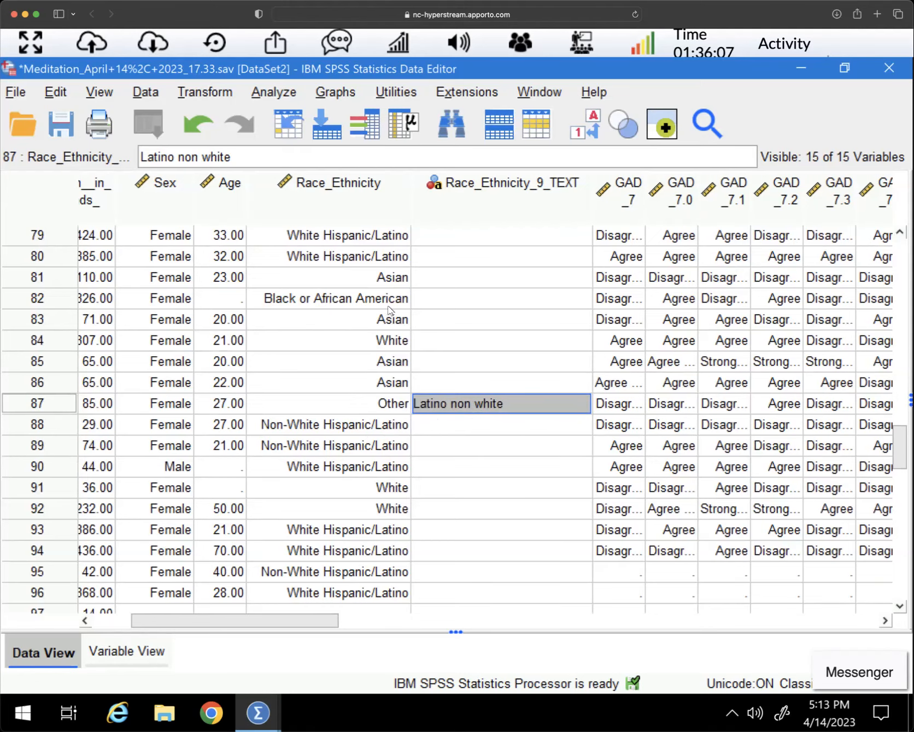
scroll(369, 278, up, 20)
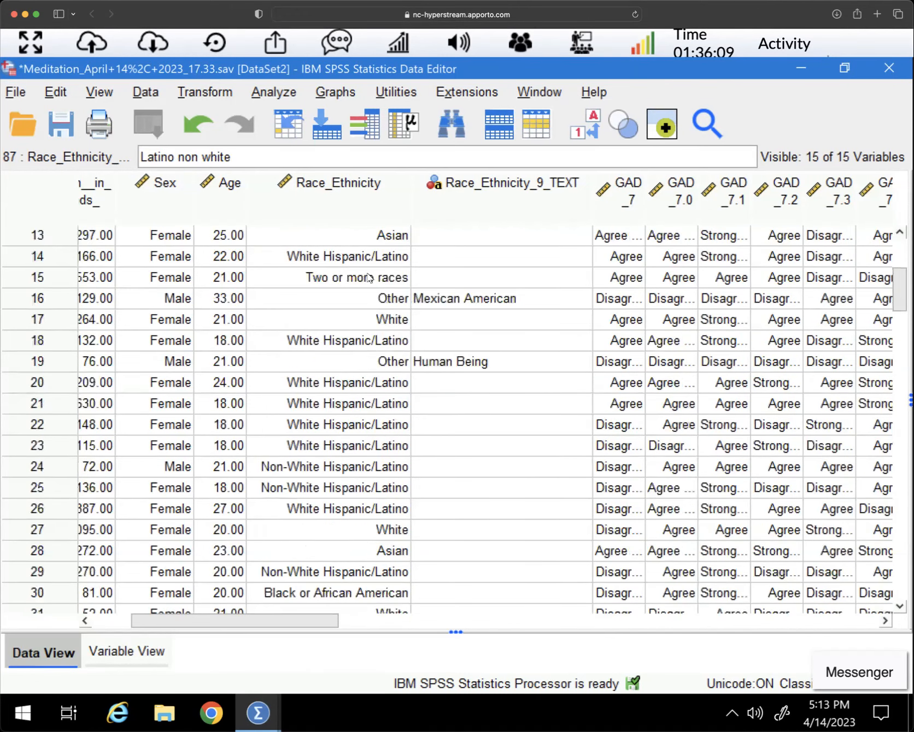
scroll(370, 277, up, 4)
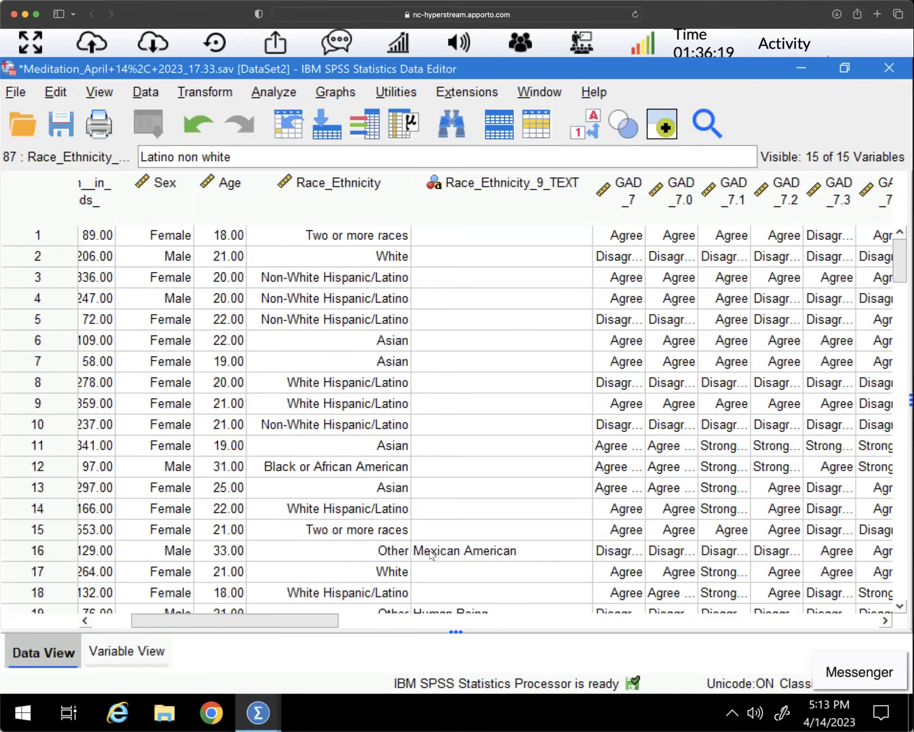
click(569, 554)
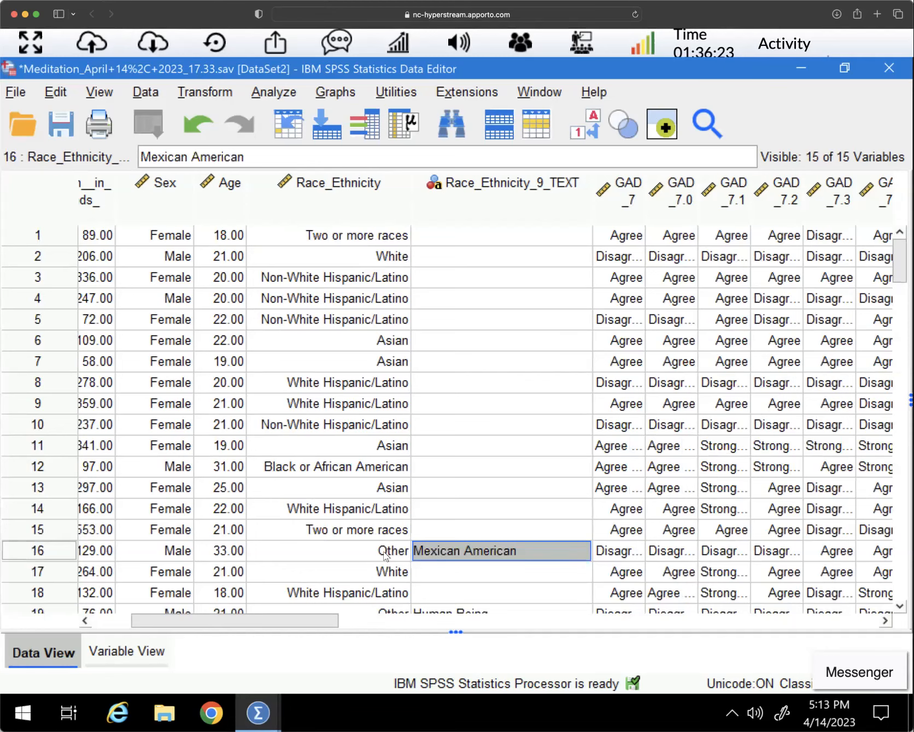
scroll(494, 491, down, 2)
click(500, 490)
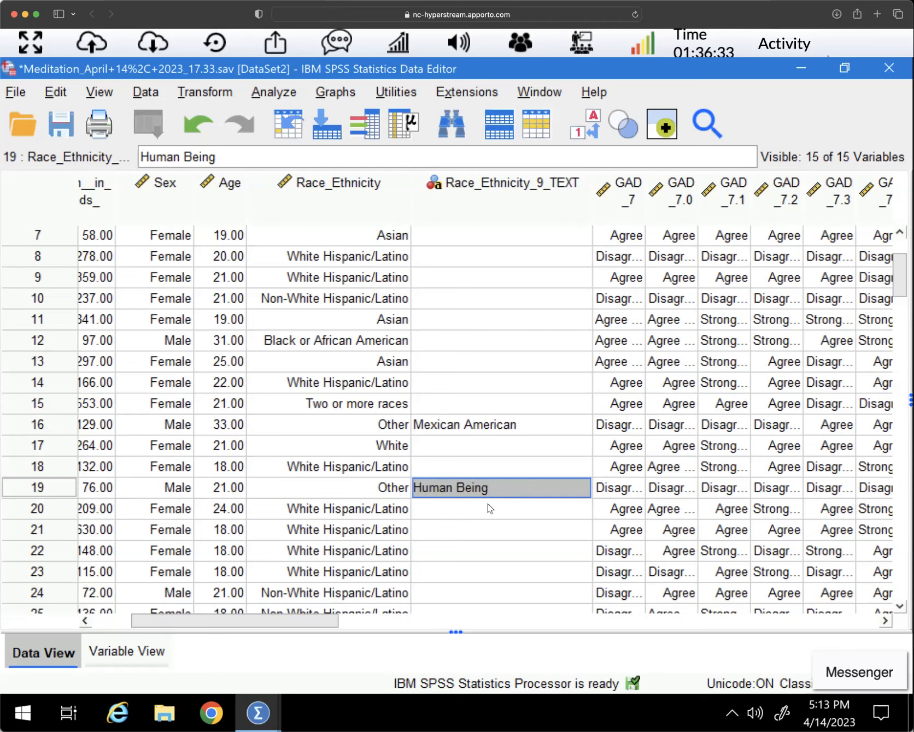
Recode row 87, whose written-in response is "Latino non white", to Non-White Hispanic/Latino in Race_Ethnicity.
scroll(489, 508, down, 2)
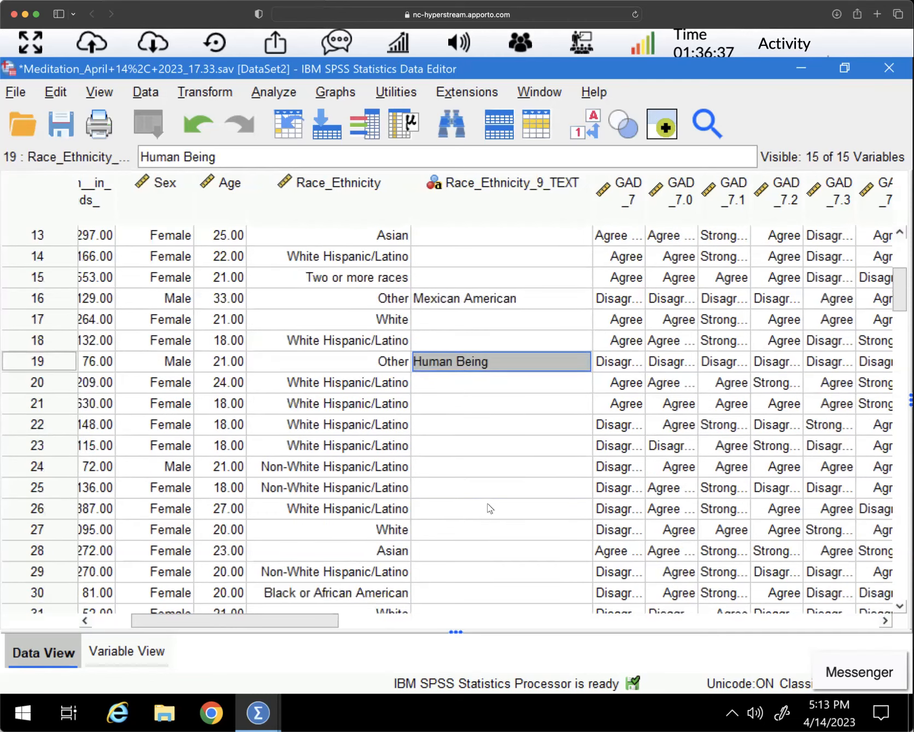
scroll(489, 508, down, 1)
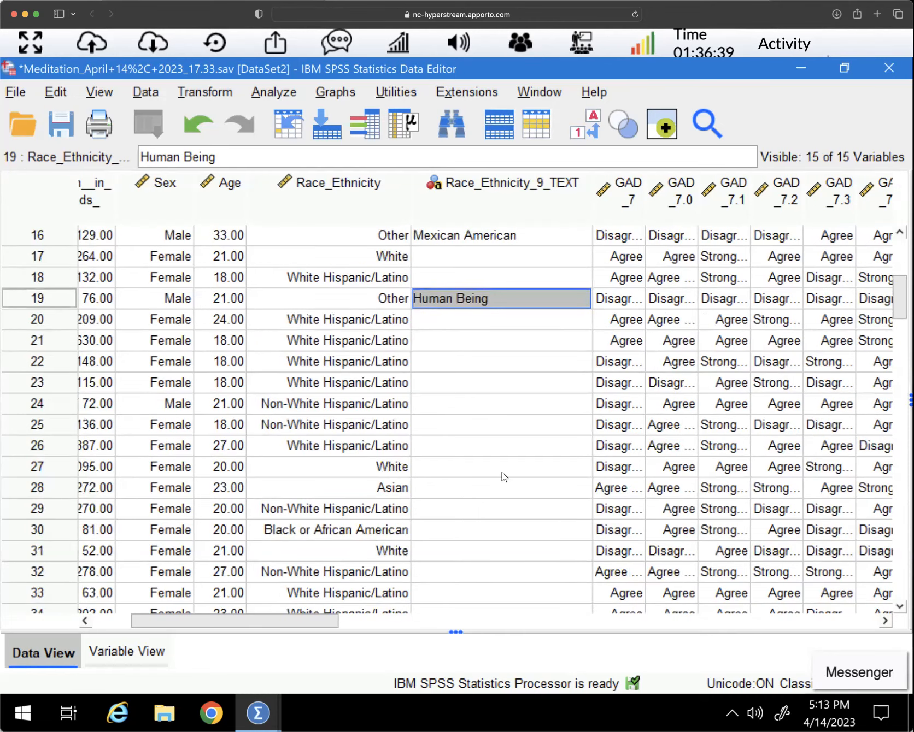
scroll(502, 477, down, 8)
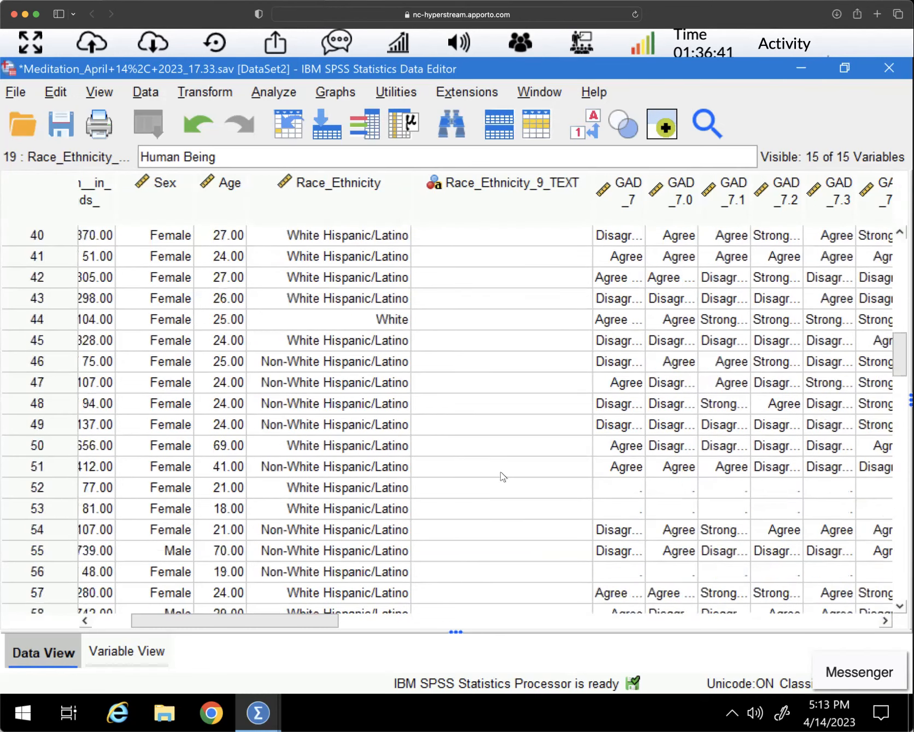
scroll(499, 471, down, 4)
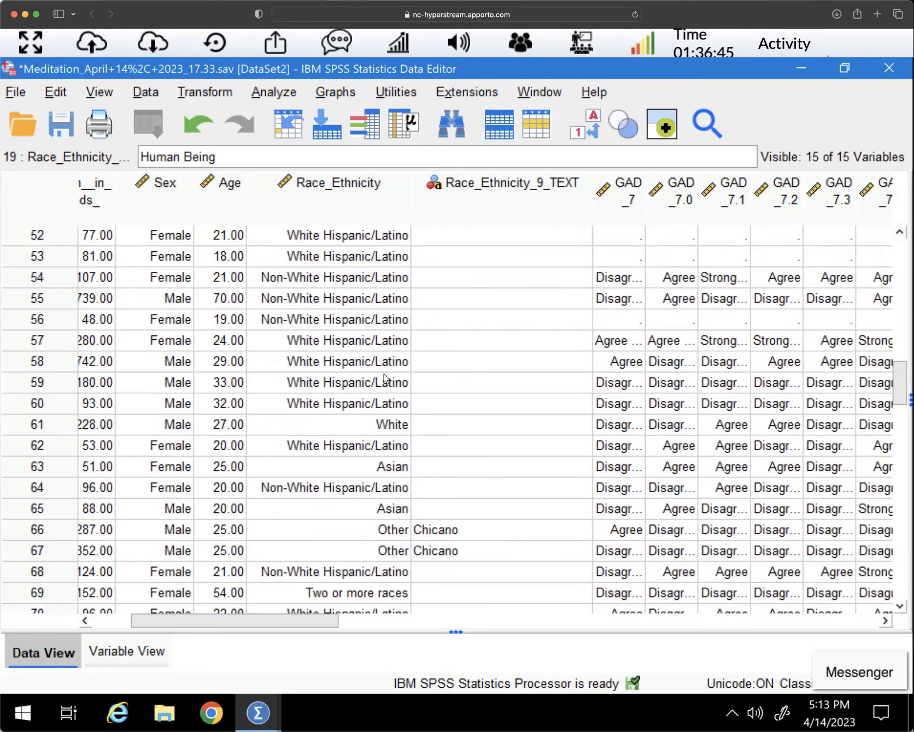
scroll(491, 521, down, 8)
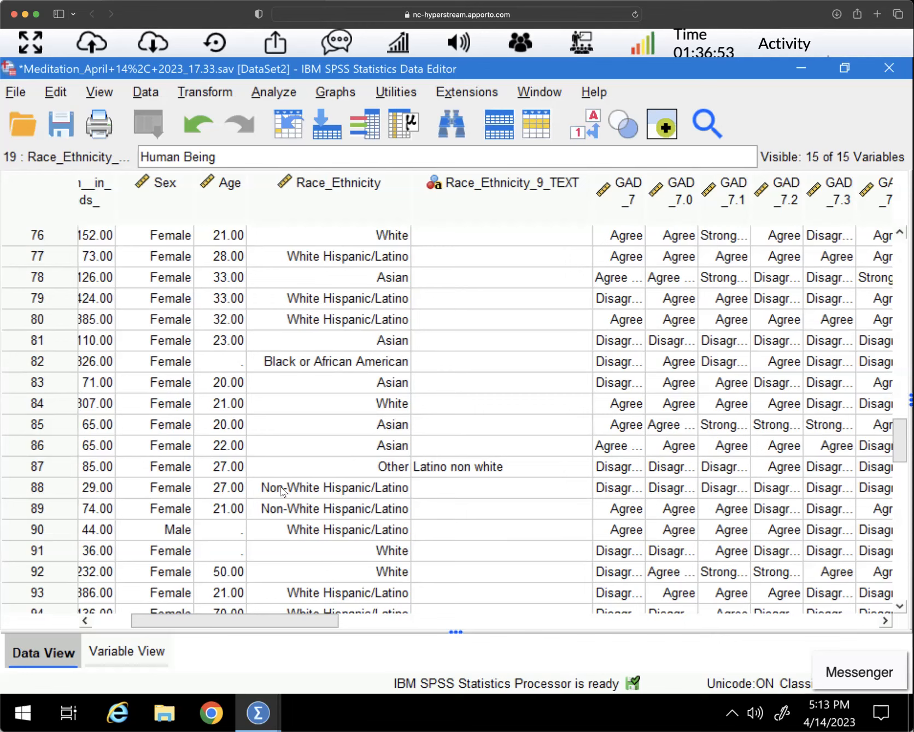
click(404, 466)
click(403, 466)
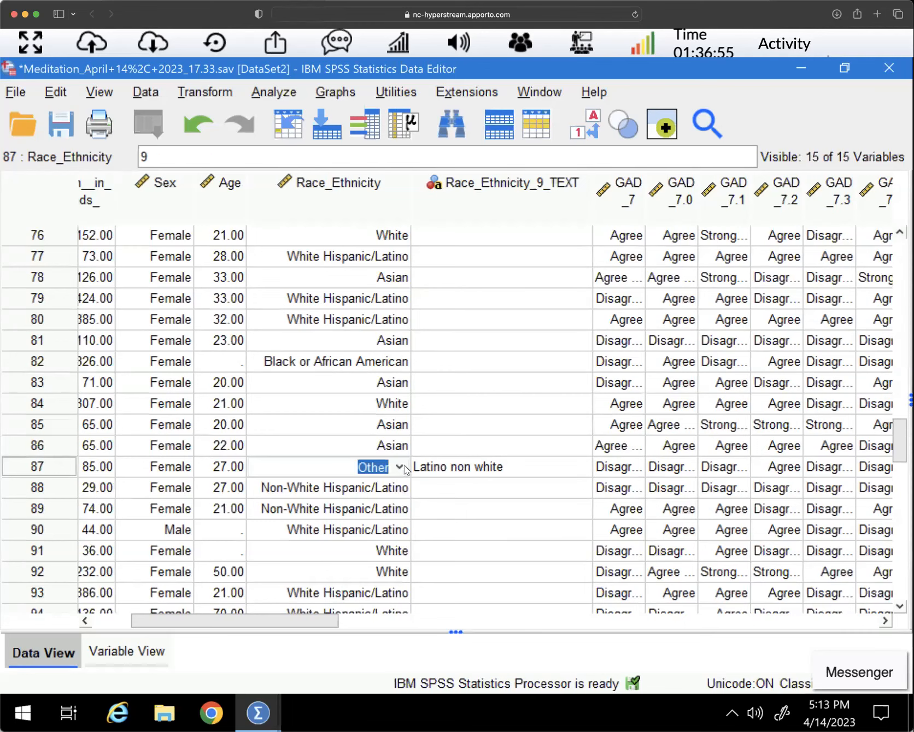
click(400, 467)
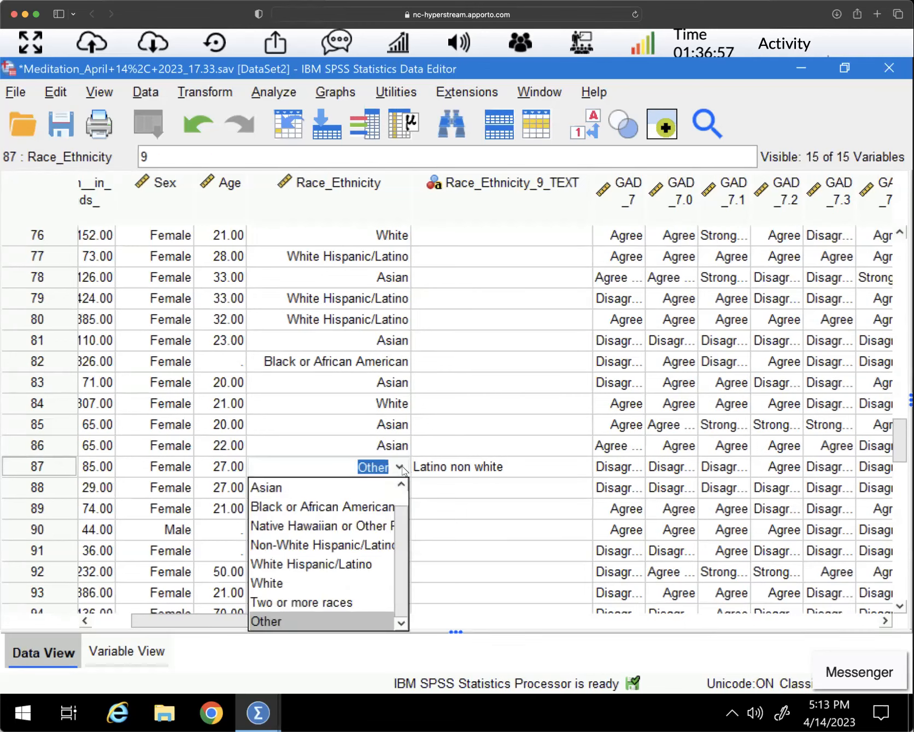
click(321, 550)
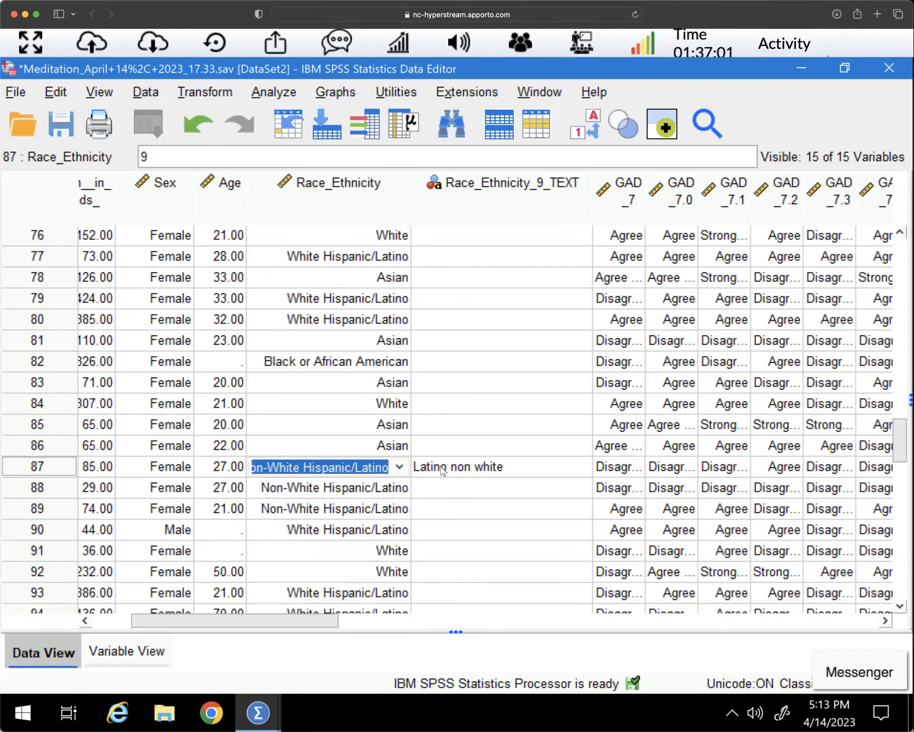
click(497, 473)
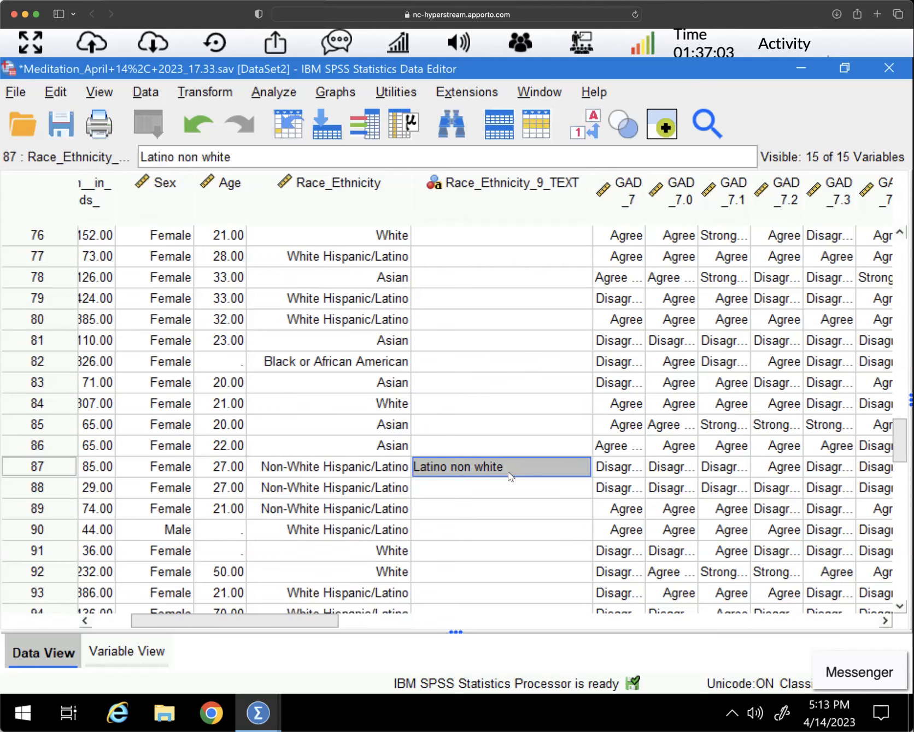
click(468, 491)
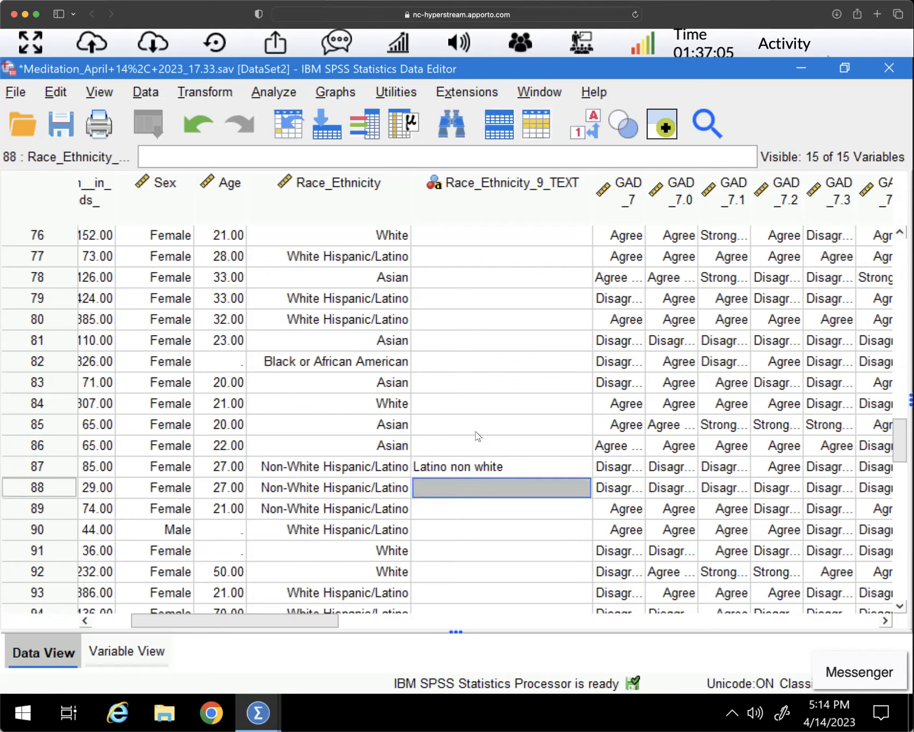
Compare the Race_Ethnicity and Race_Ethnicity_9_TEXT columns and look over the remaining variables, from Progress through the GAD_7 and FL_9 columns.
click(504, 185)
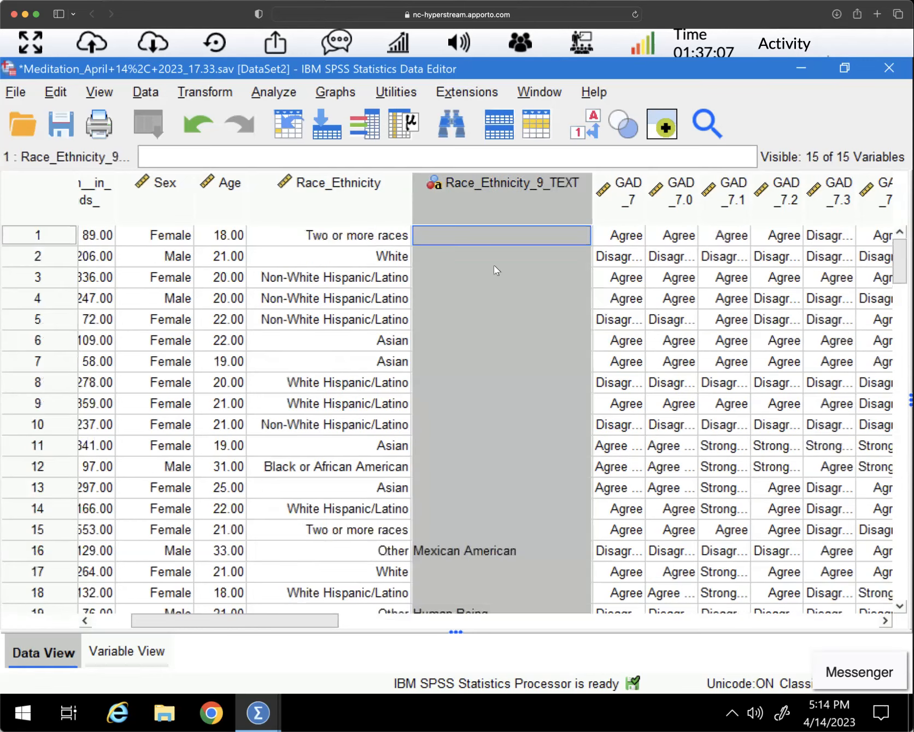
click(328, 190)
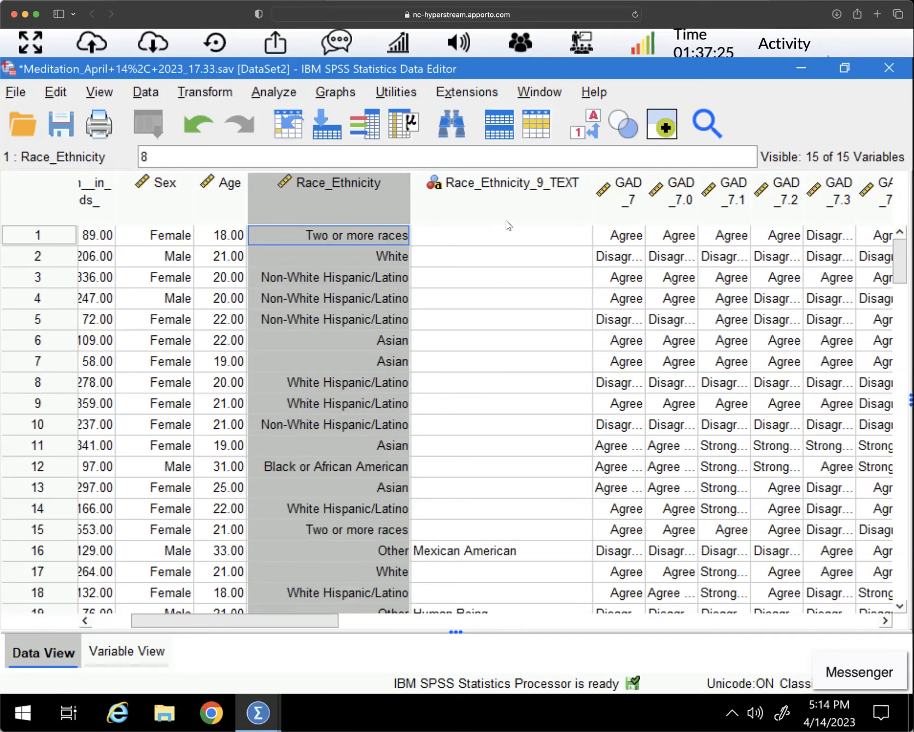
mouse_move(485, 206)
click(513, 181)
click(353, 197)
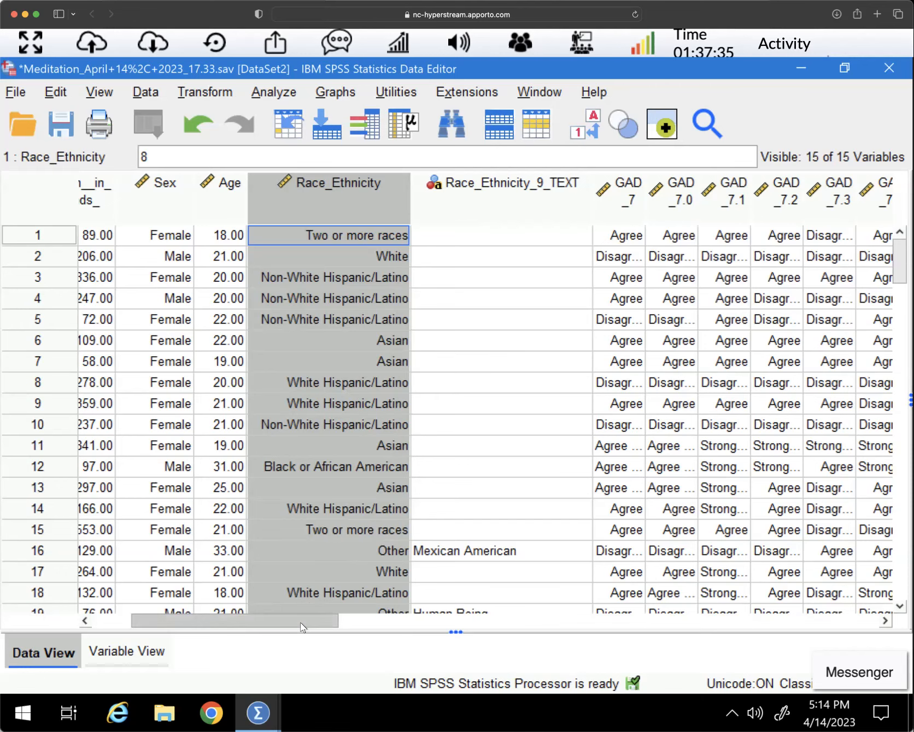
drag(300, 622, 312, 621)
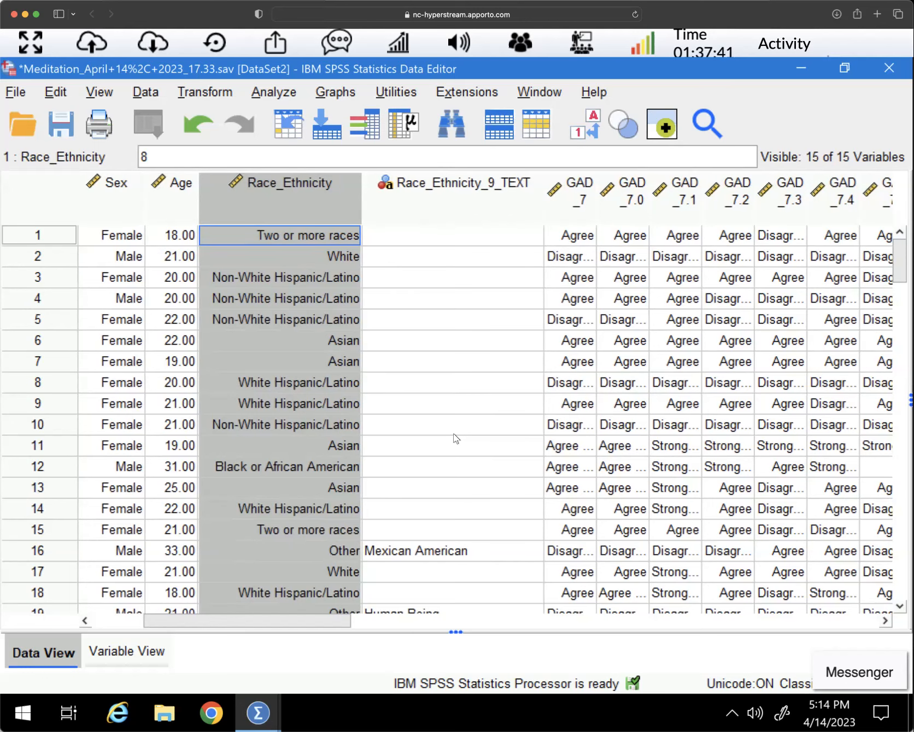
drag(267, 624, 367, 629)
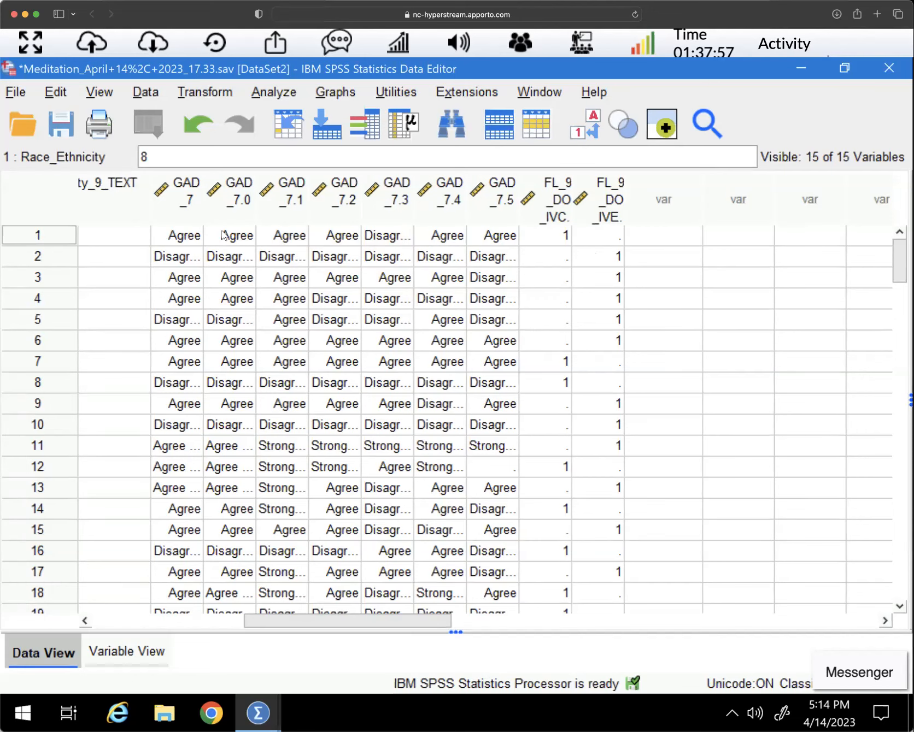
drag(369, 617, 174, 626)
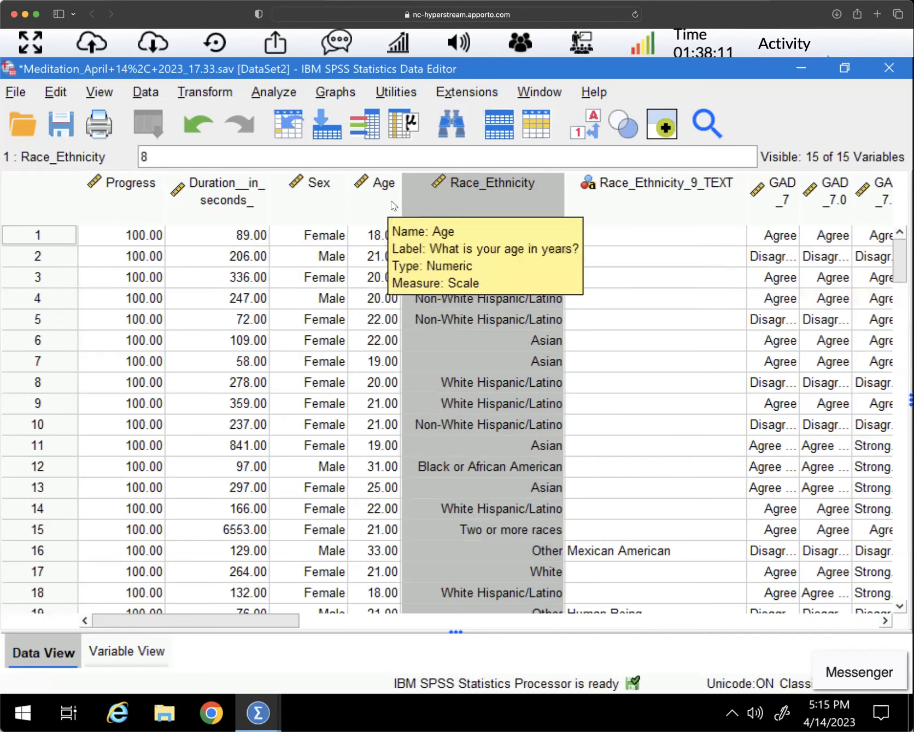
Show the variable definitions and narrow the Columns attribute to make more room for the Measure and Role attributes.
click(136, 654)
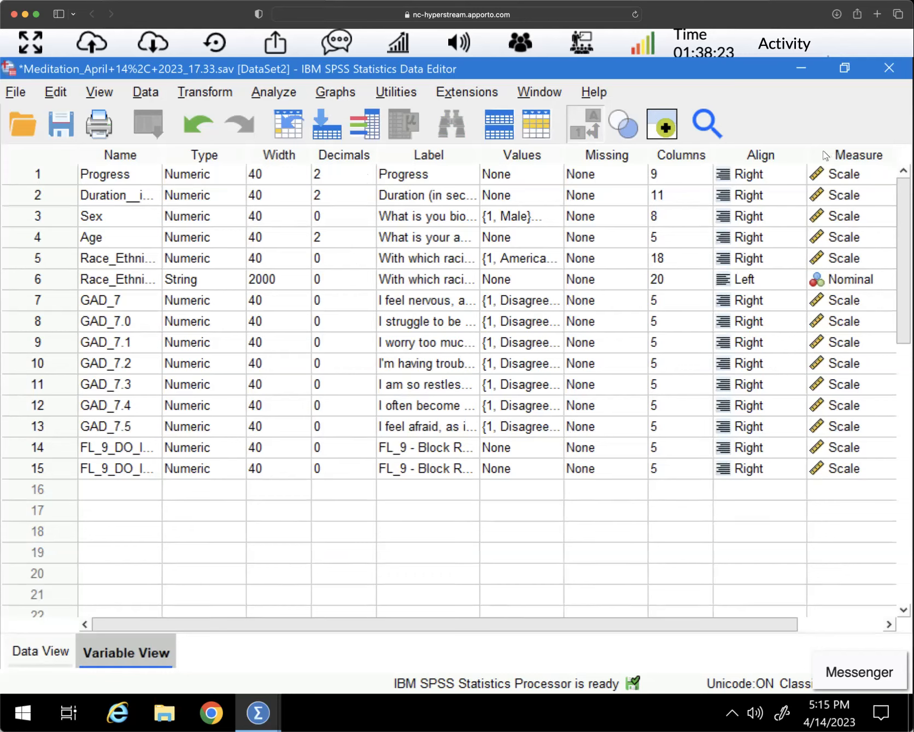
click(796, 175)
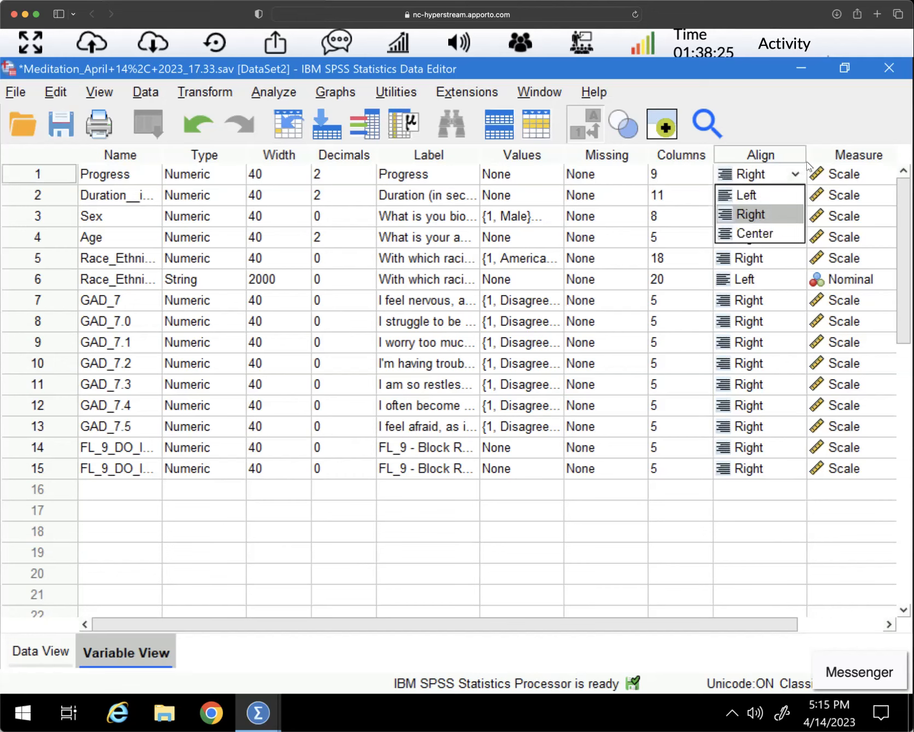
drag(783, 157, 680, 156)
click(705, 159)
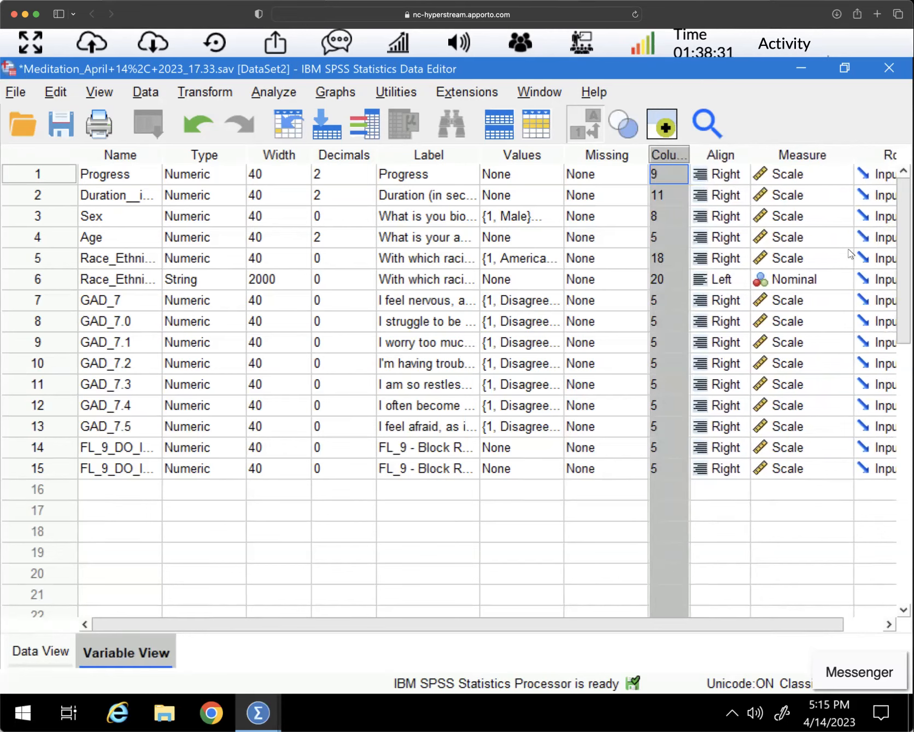
Set the measurement level of Sex to Nominal and that of Age to Scale.
click(49, 221)
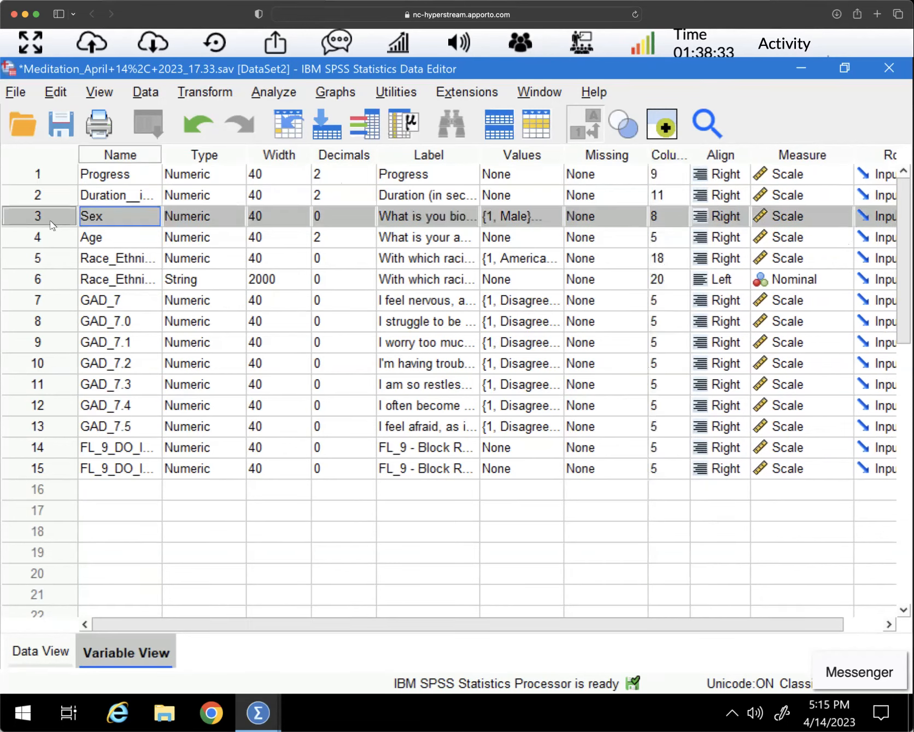
click(841, 215)
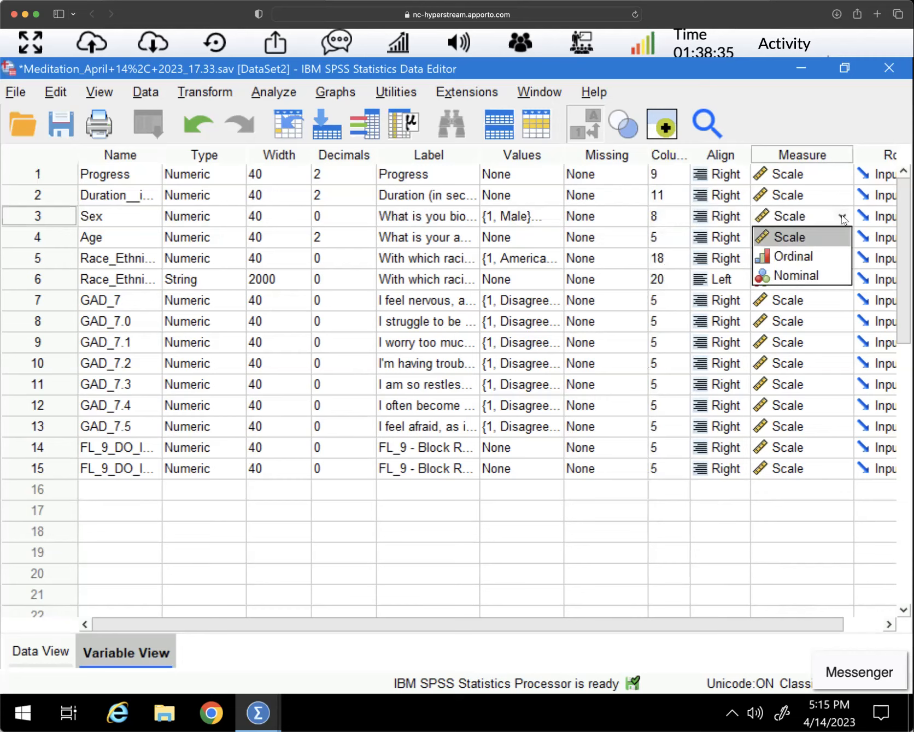
click(794, 276)
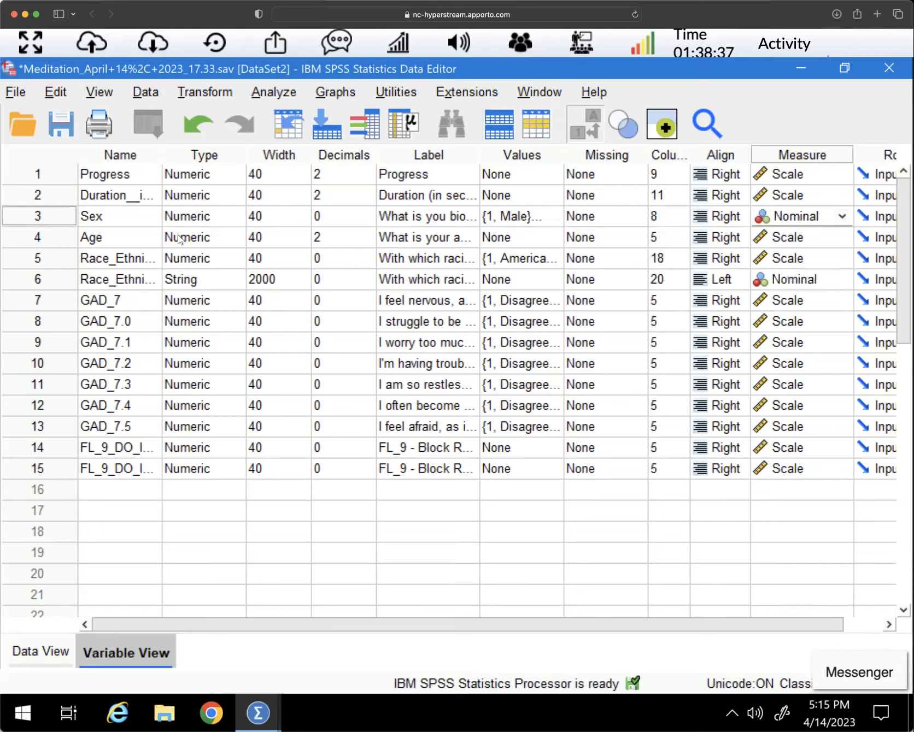
click(46, 238)
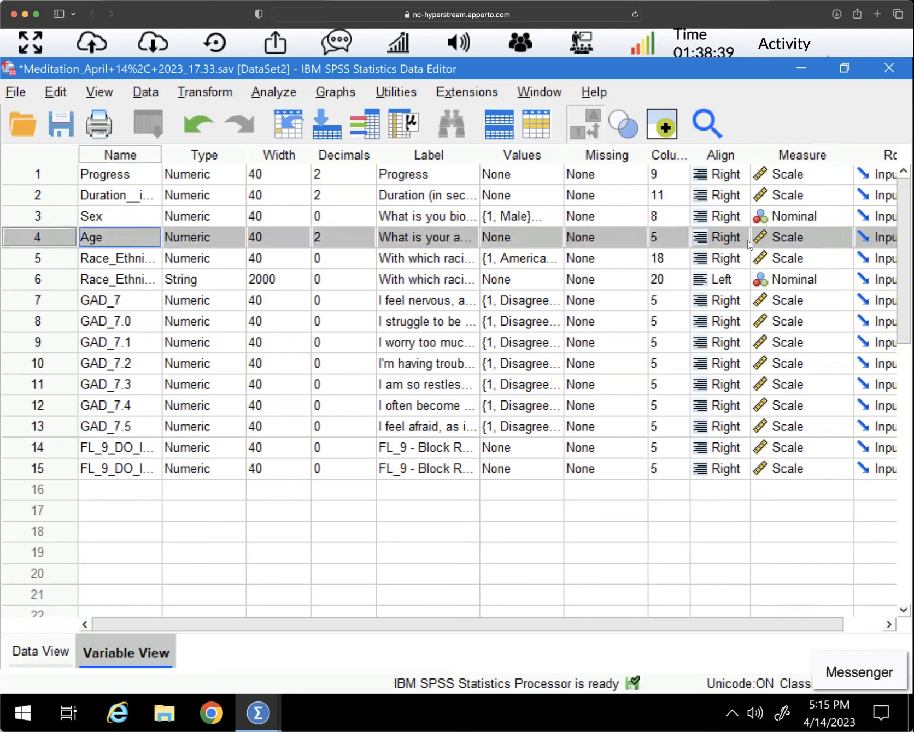
click(840, 233)
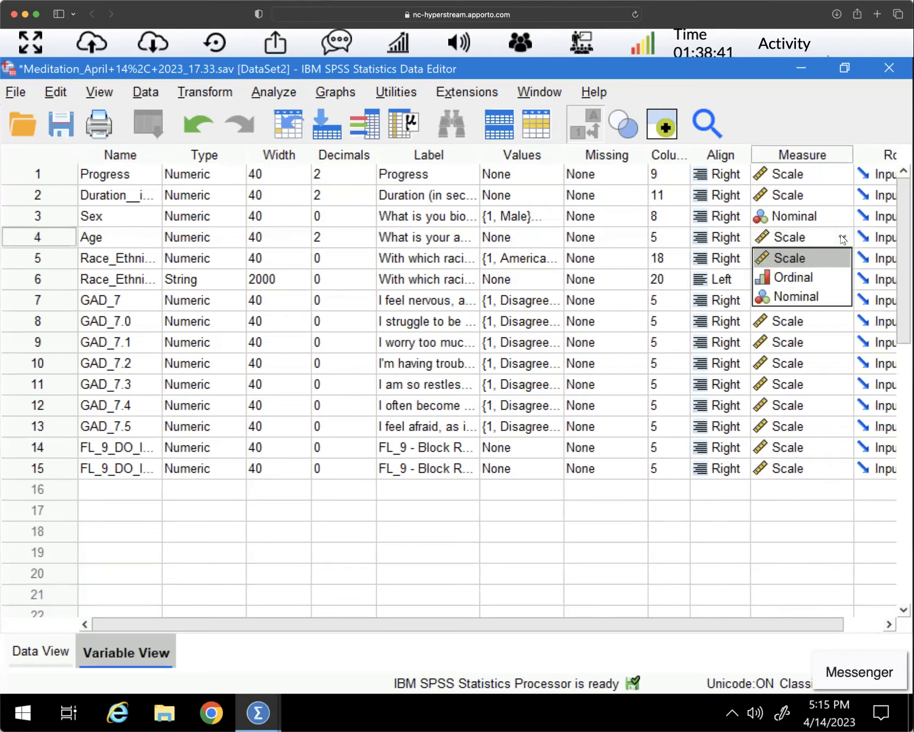
click(829, 253)
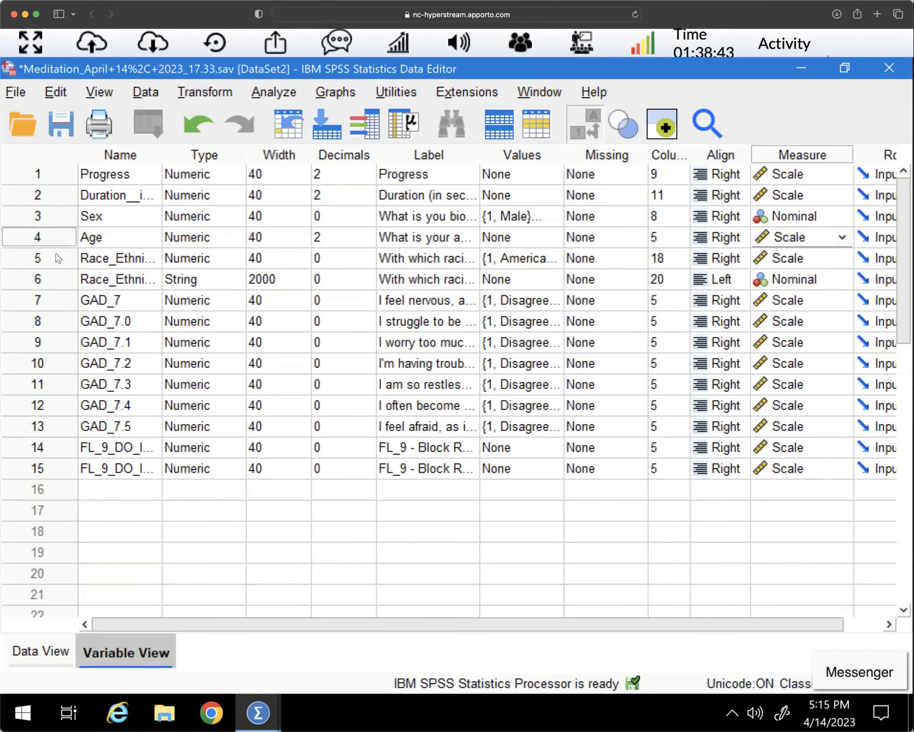
Set the measurement level of the numeric Race_Ethnicity variable to Nominal.
click(37, 258)
click(842, 259)
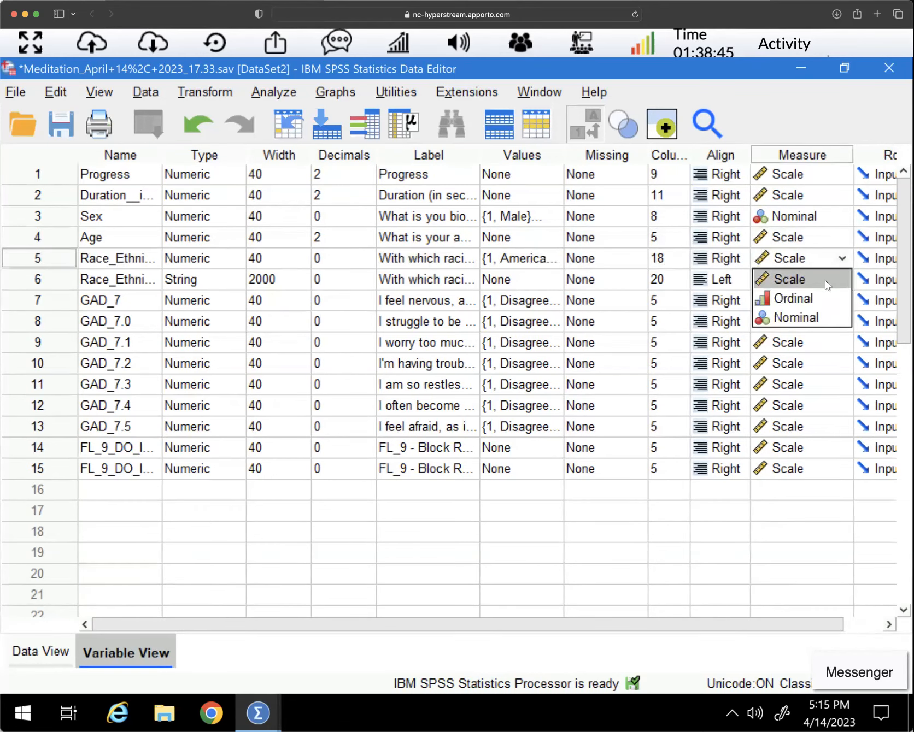
click(837, 315)
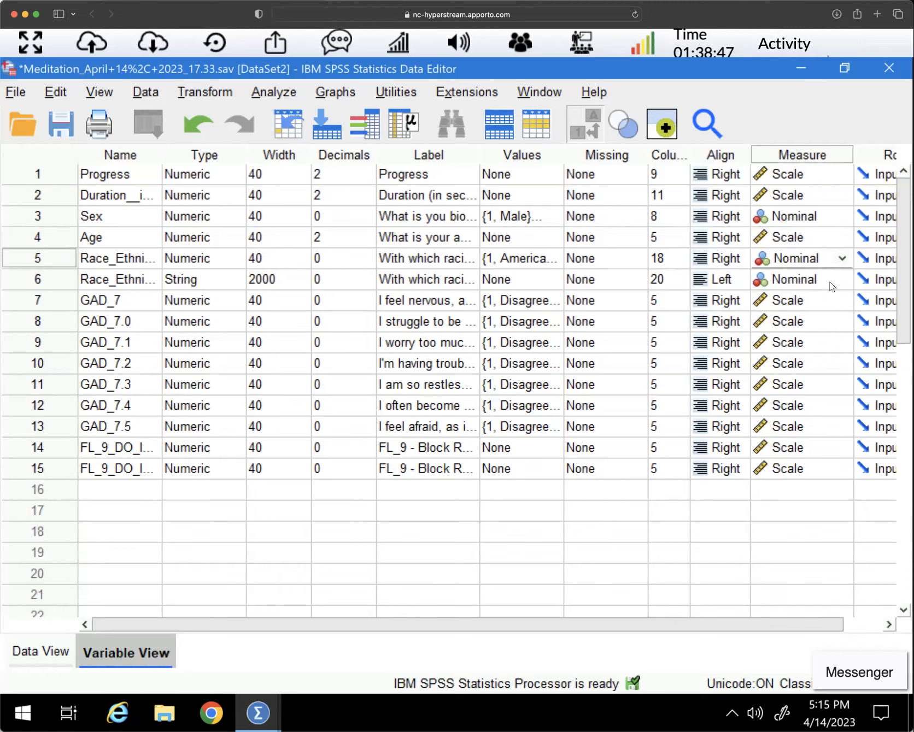